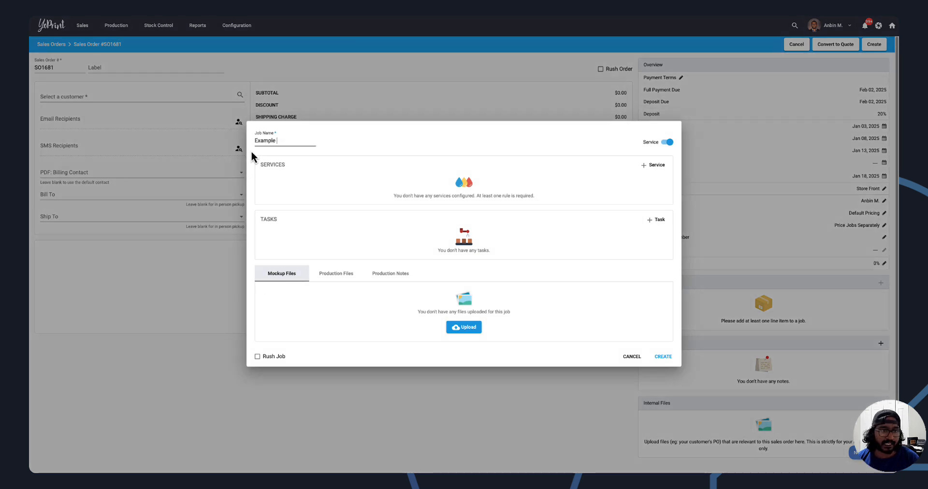
Step: Create the job "Example Job" and start a product line in it with the Gildan 5000 Heavy Cotton T-Shirt
{"action": "type", "text": "Job"}
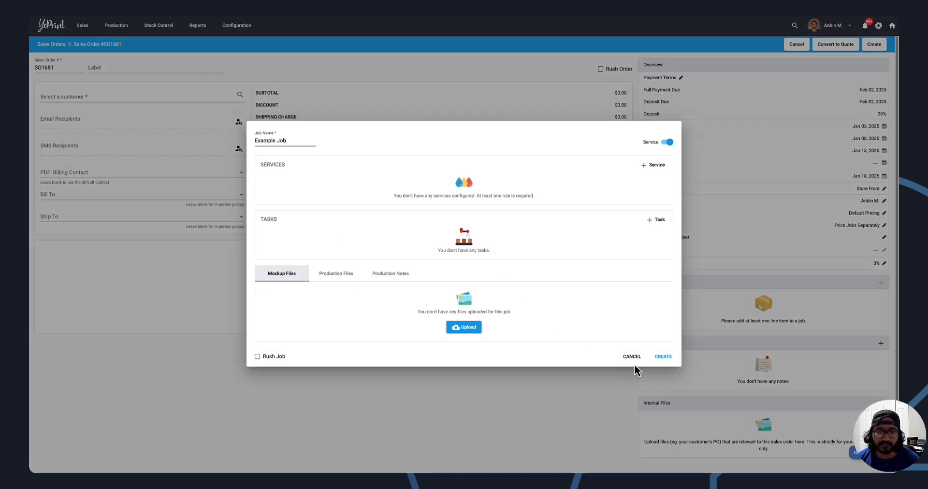
{"action": "left_click", "coordinate": [664, 357]}
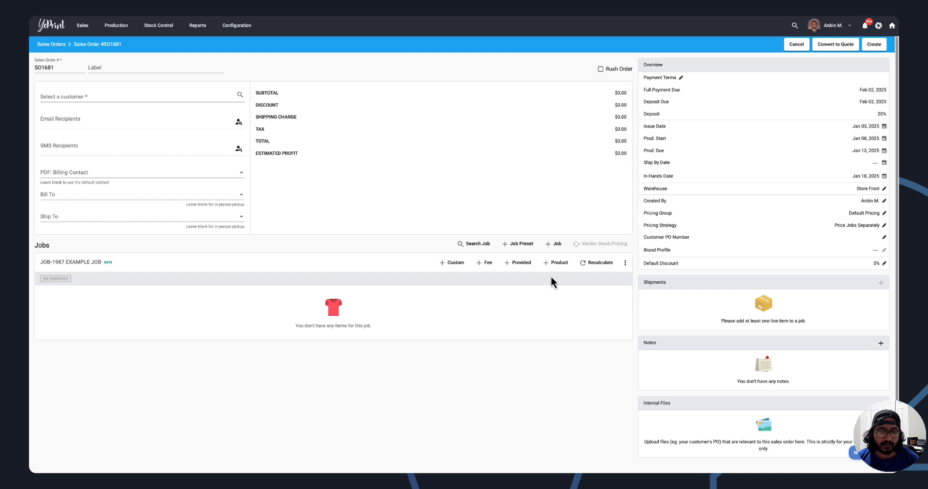
{"action": "left_click", "coordinate": [556, 264]}
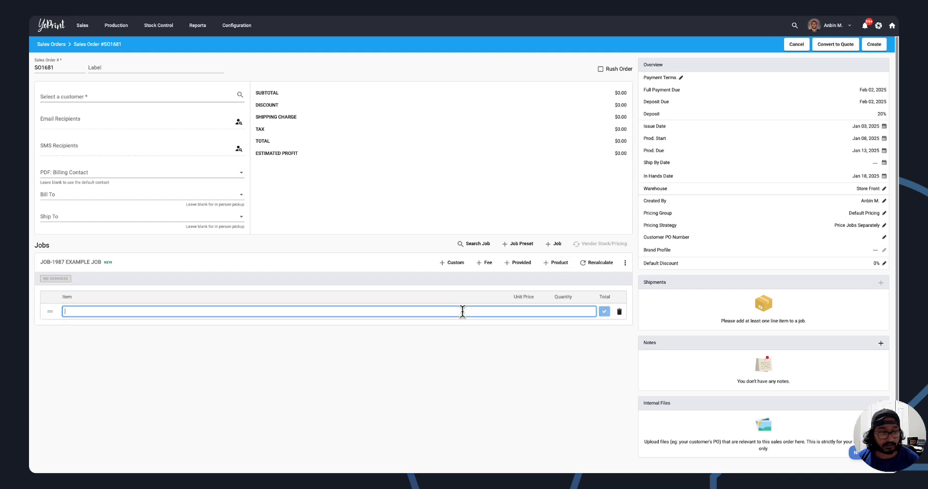
{"action": "type", "text": "5000"}
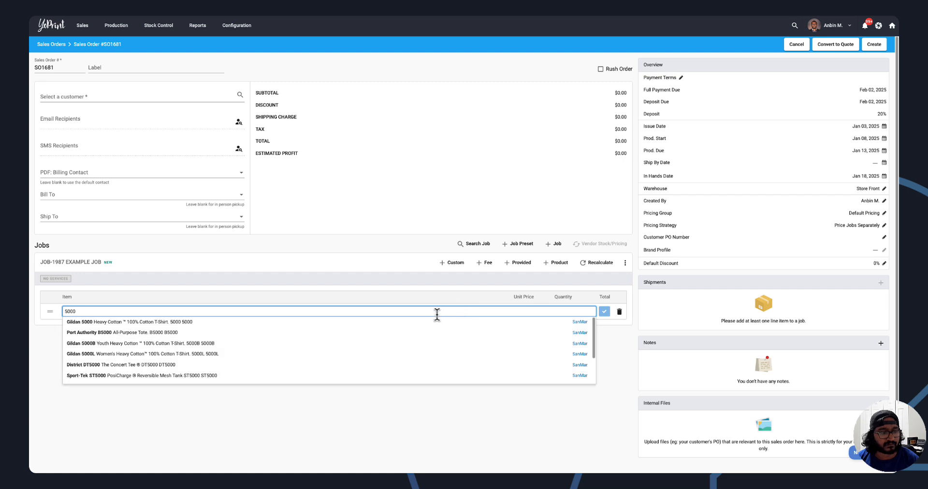
{"action": "left_click", "coordinate": [399, 326]}
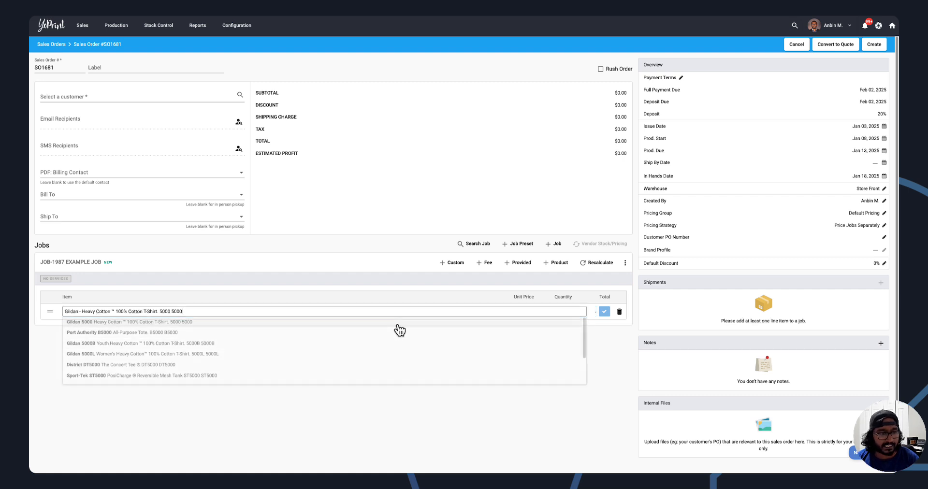
Step: Set the T-shirt line to Carolina Blue in size S and add it to the job
{"action": "left_click", "coordinate": [541, 312]}
{"action": "scroll", "coordinate": [544, 339], "scroll_direction": "down", "scroll_amount": 5}
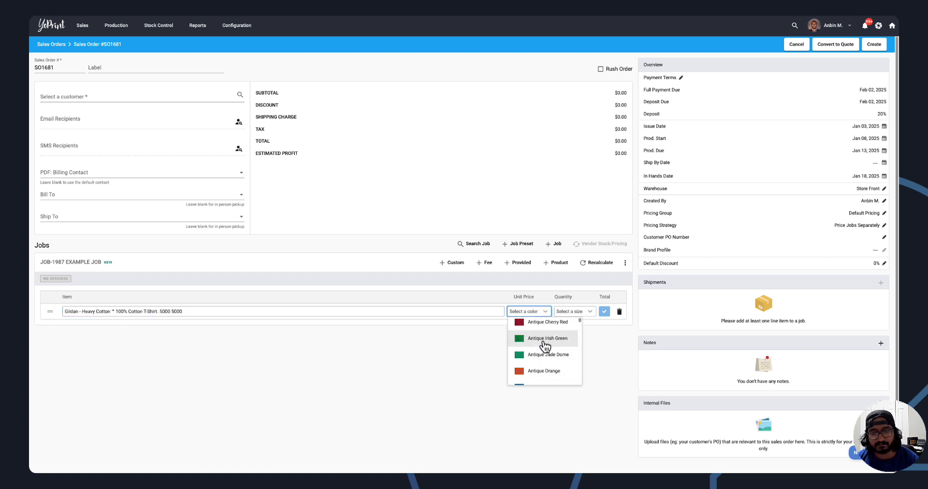
{"action": "scroll", "coordinate": [542, 344], "scroll_direction": "down", "scroll_amount": 1}
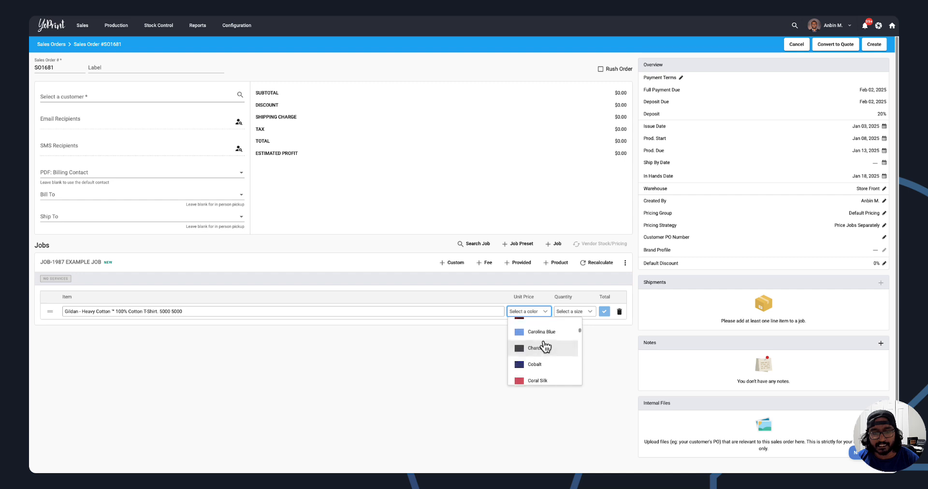
{"action": "left_click", "coordinate": [542, 338]}
{"action": "left_click", "coordinate": [567, 314]}
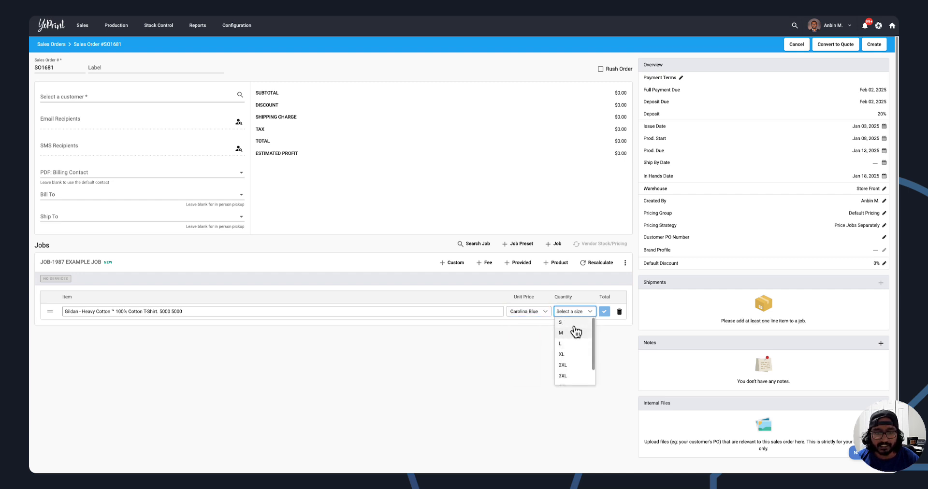
{"action": "left_click", "coordinate": [571, 324]}
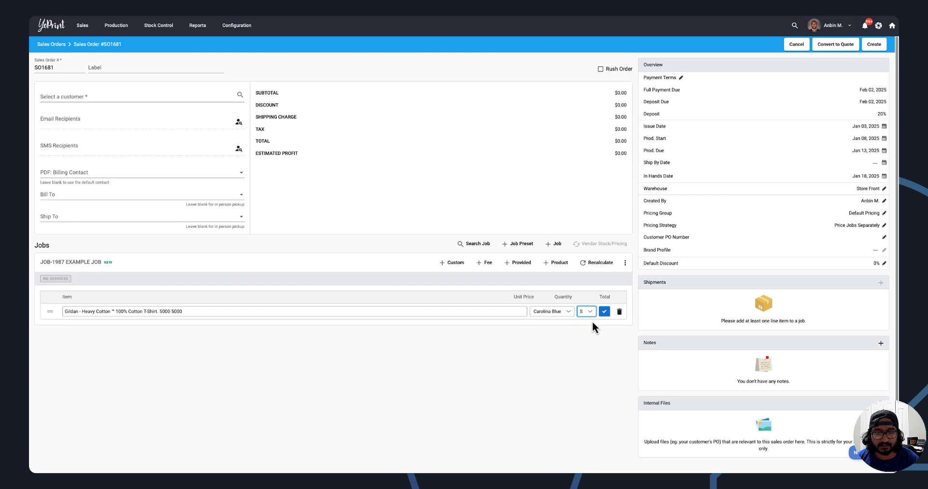
{"action": "left_click", "coordinate": [604, 312]}
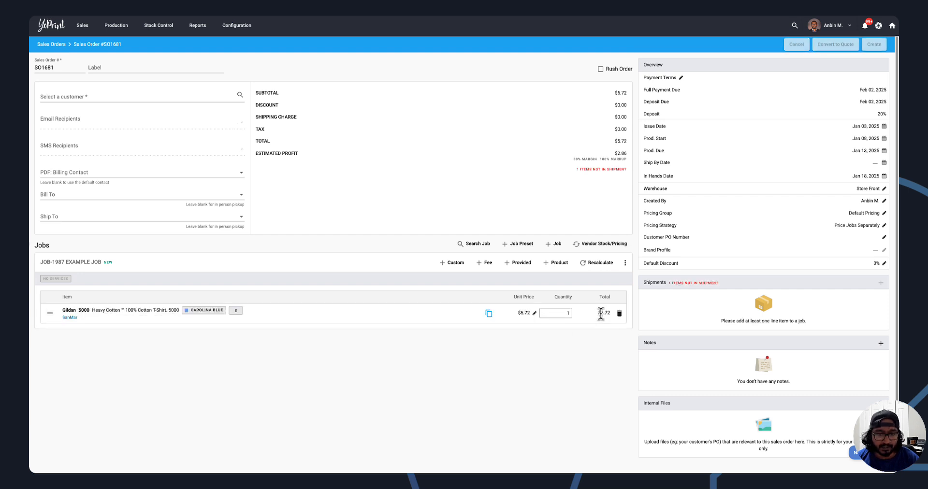
Step: Clone the Carolina Blue T-shirt line successively to add sizes M, L, XL and 2XL to the job
{"action": "left_click", "coordinate": [490, 314]}
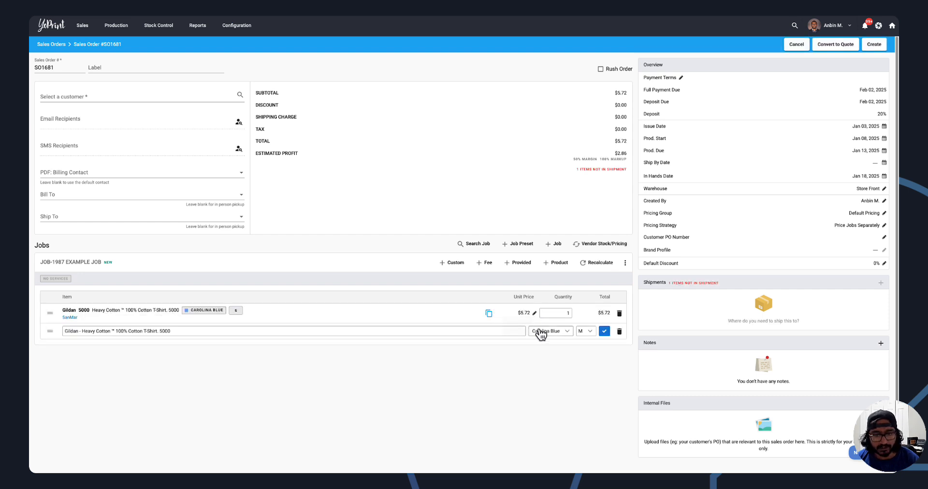
{"action": "left_click", "coordinate": [604, 331]}
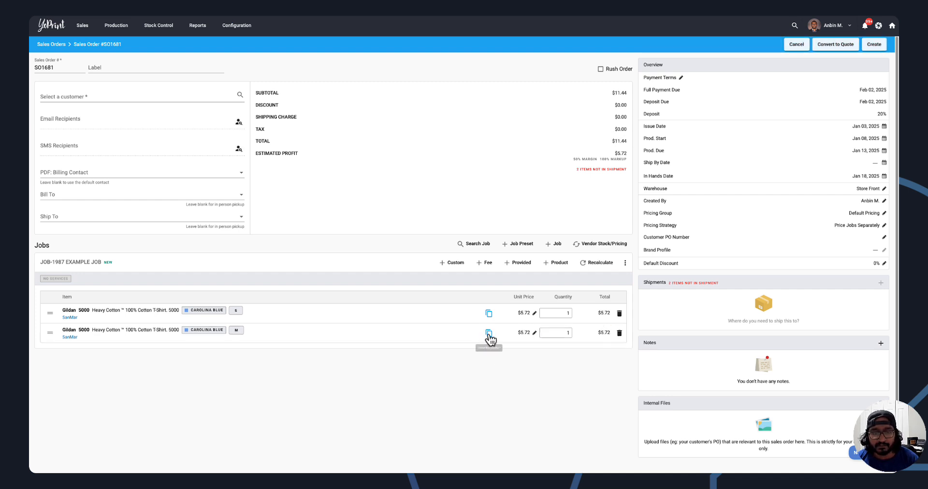
{"action": "left_click", "coordinate": [488, 332]}
{"action": "left_click", "coordinate": [604, 349]}
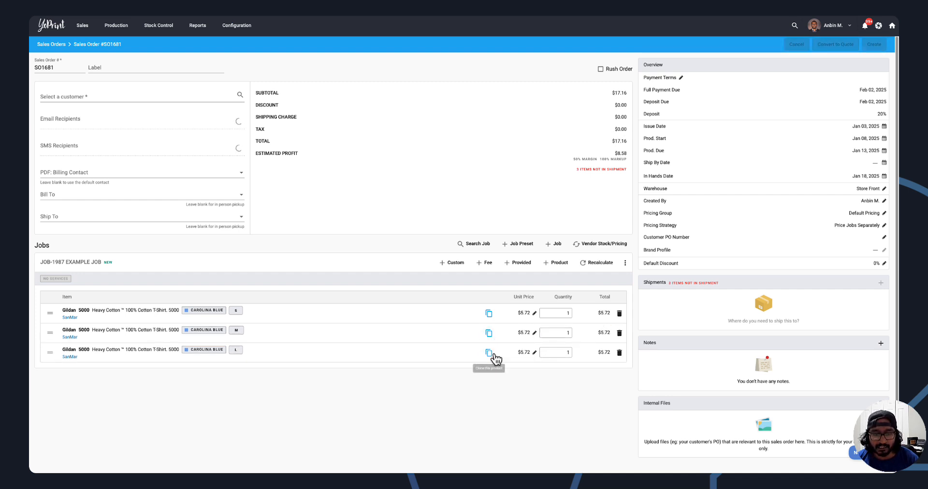
{"action": "left_click", "coordinate": [489, 353]}
{"action": "left_click", "coordinate": [604, 371]}
{"action": "left_click", "coordinate": [489, 373]}
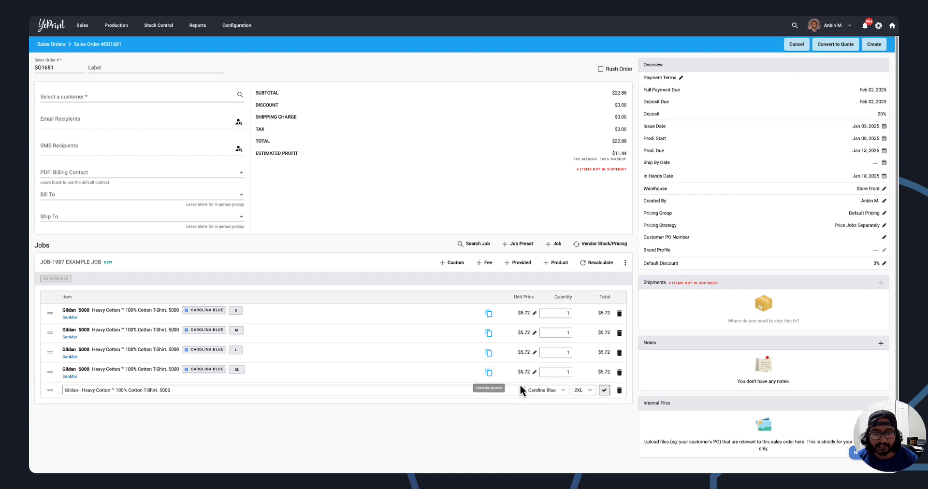
{"action": "left_click", "coordinate": [603, 390]}
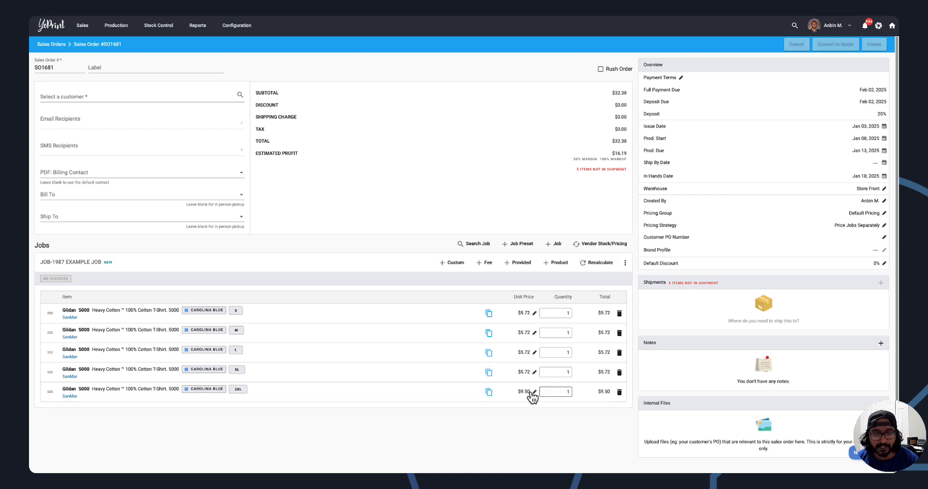
{"action": "mouse_move", "coordinate": [527, 398]}
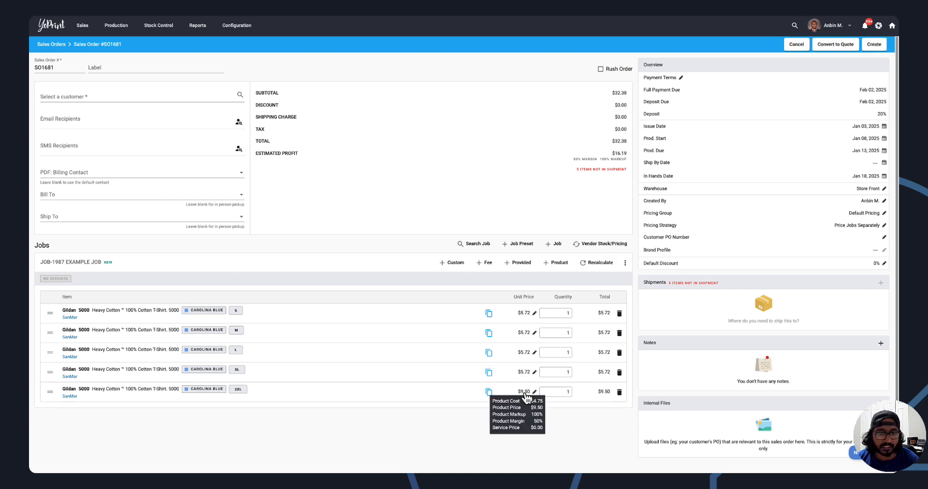
Step: Add a custom line named "Custom Line Item" and override its product total with $10
{"action": "scroll", "coordinate": [527, 397], "scroll_direction": "down", "scroll_amount": 1}
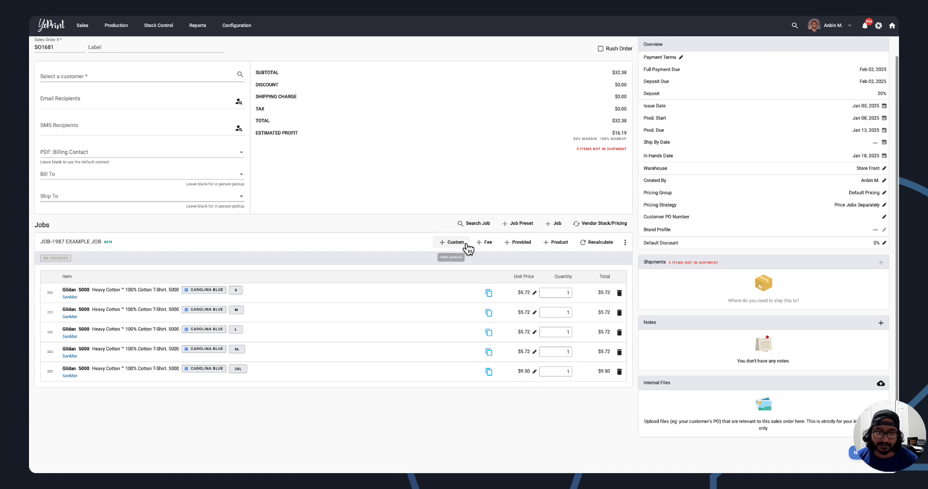
{"action": "left_click", "coordinate": [455, 242]}
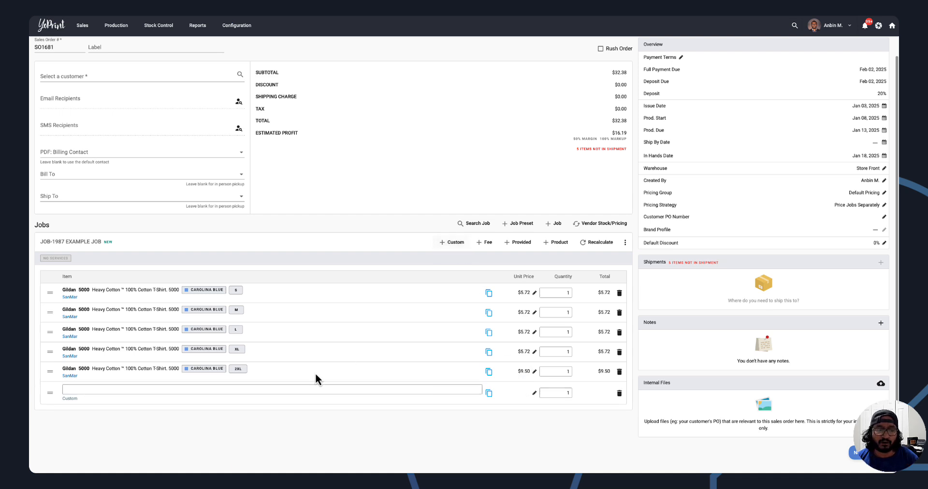
{"action": "left_click", "coordinate": [259, 384]}
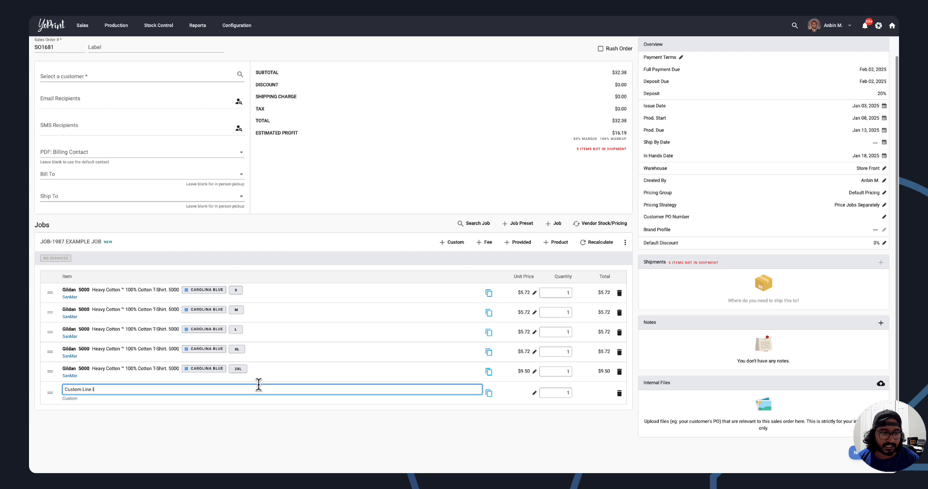
{"action": "left_click", "coordinate": [440, 441]}
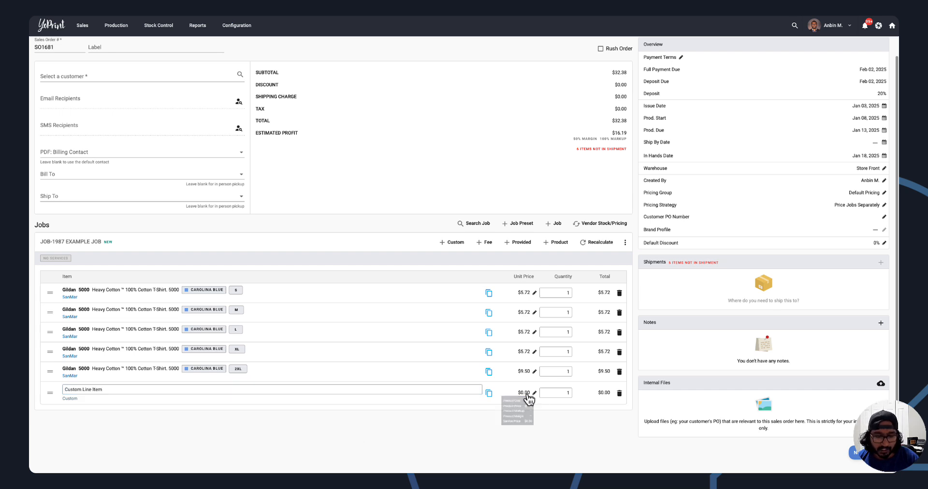
{"action": "left_click", "coordinate": [528, 395]}
{"action": "left_click", "coordinate": [530, 364]}
{"action": "type", "text": "10"}
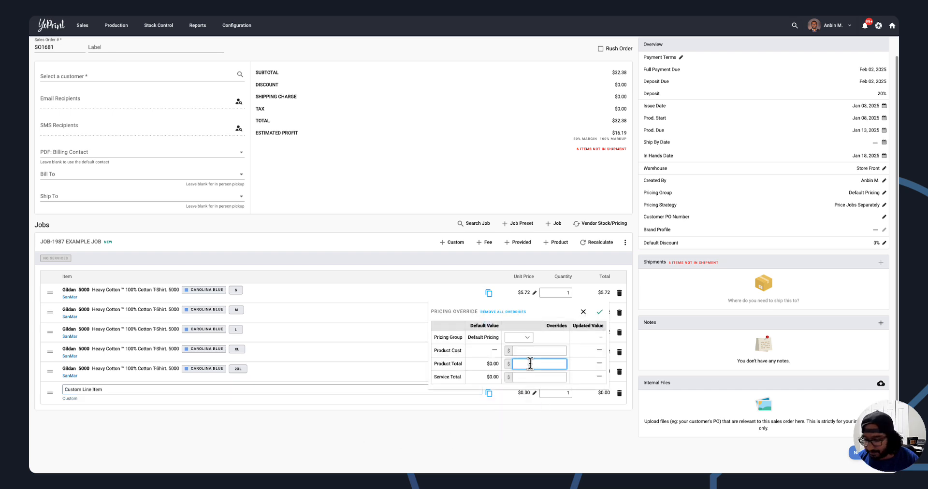
{"action": "left_click", "coordinate": [600, 312]}
Step: Add a fee line named "Fee" with a unit price of $10
{"action": "left_click", "coordinate": [485, 242]}
{"action": "left_click", "coordinate": [184, 411]}
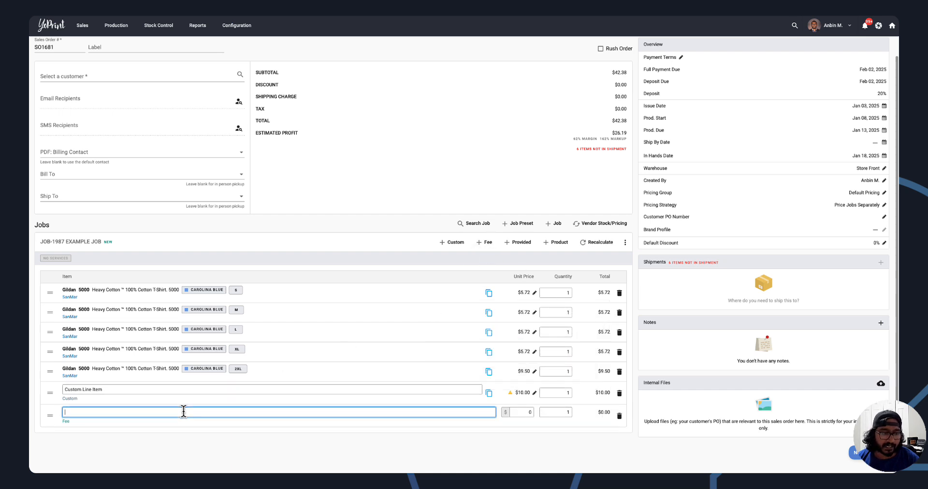
{"action": "type", "text": "Fee"}
{"action": "left_click", "coordinate": [525, 412]}
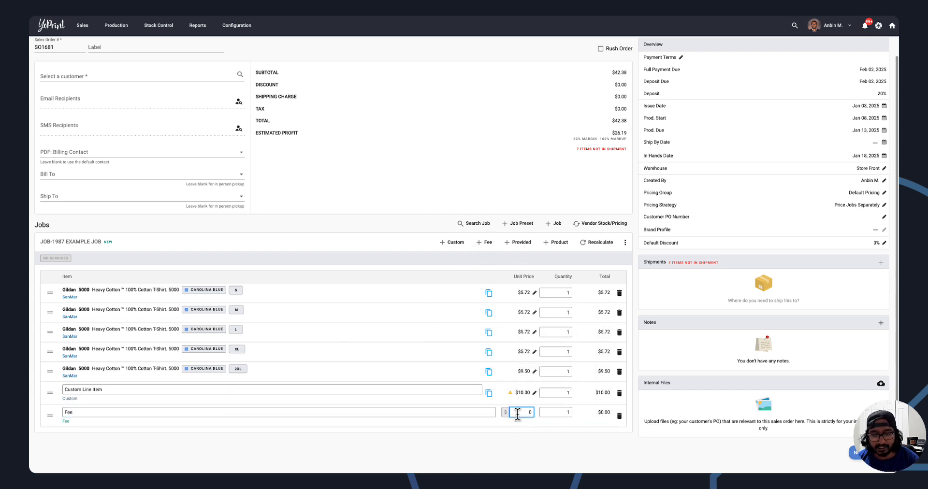
{"action": "type", "text": "1"}
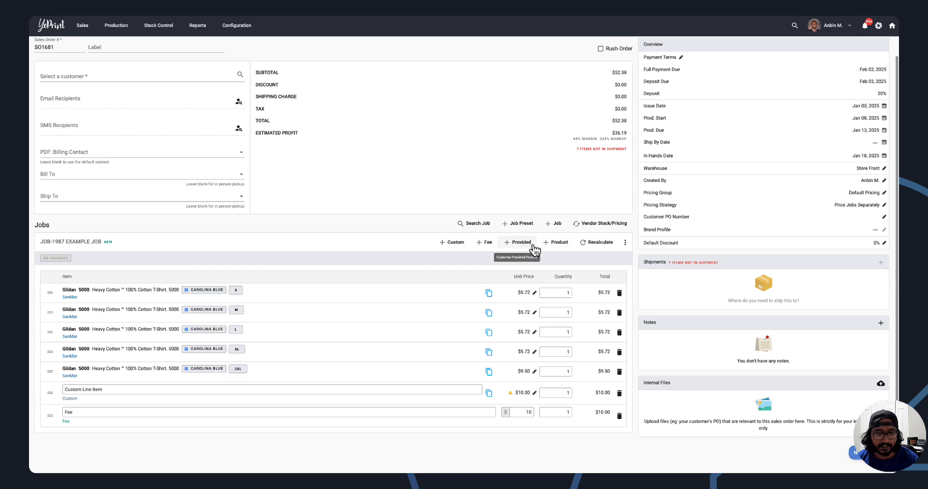
Step: Add a customer-provided line named "Customer Provided" and view its pricing override options without entering any overrides
{"action": "left_click", "coordinate": [520, 242]}
{"action": "scroll", "coordinate": [186, 425], "scroll_direction": "down", "scroll_amount": 1}
{"action": "left_click", "coordinate": [175, 431]}
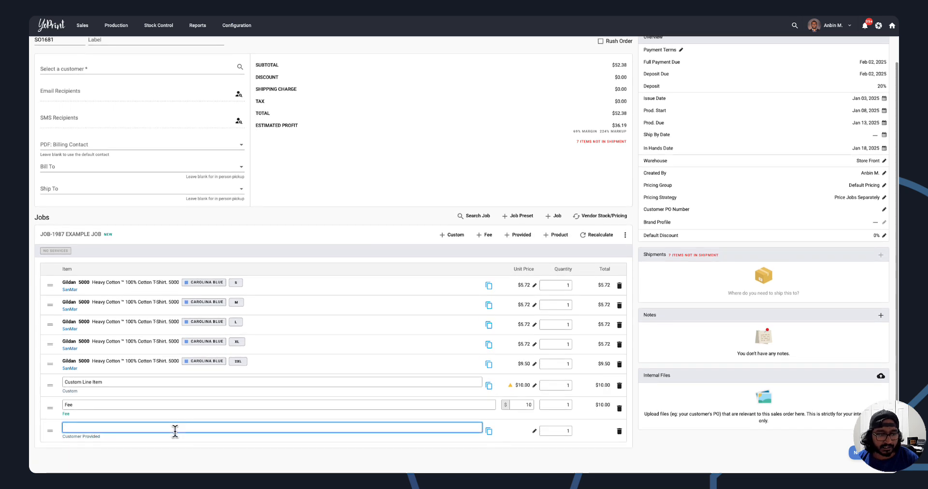
{"action": "type", "text": "Customer Provided"}
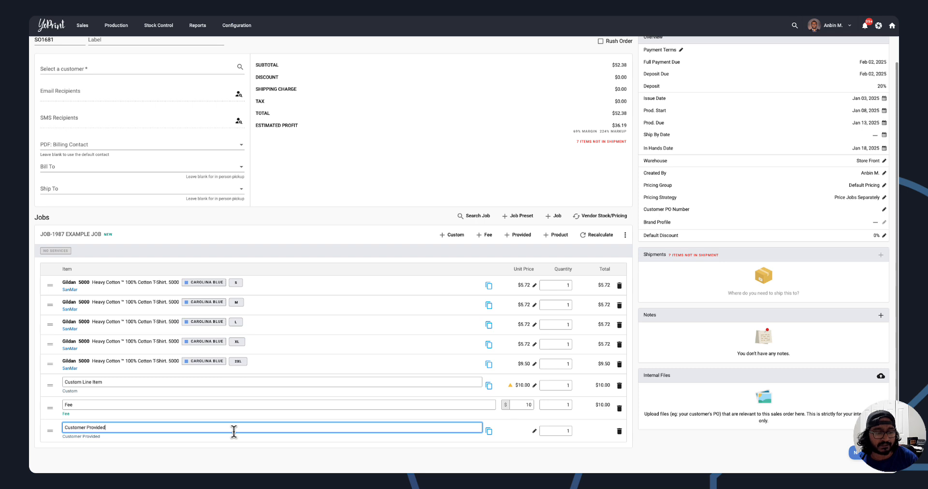
{"action": "left_click", "coordinate": [534, 431]}
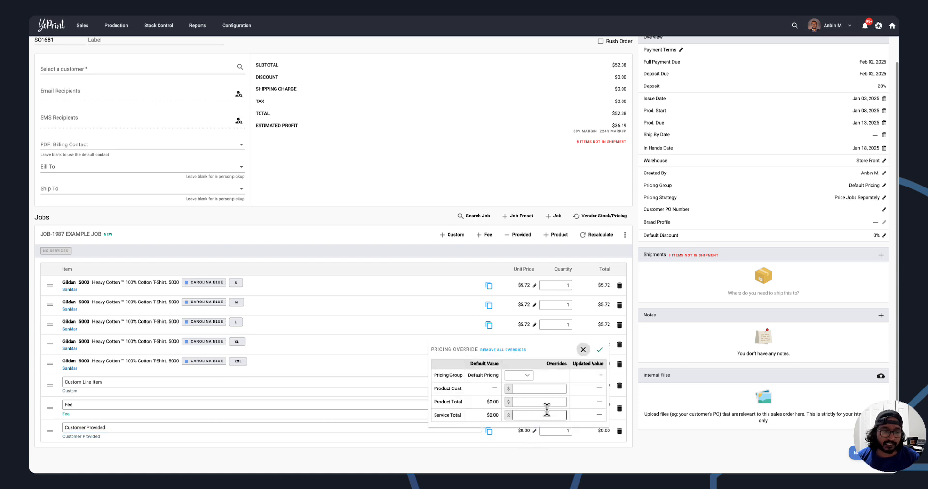
{"action": "left_click", "coordinate": [584, 350]}
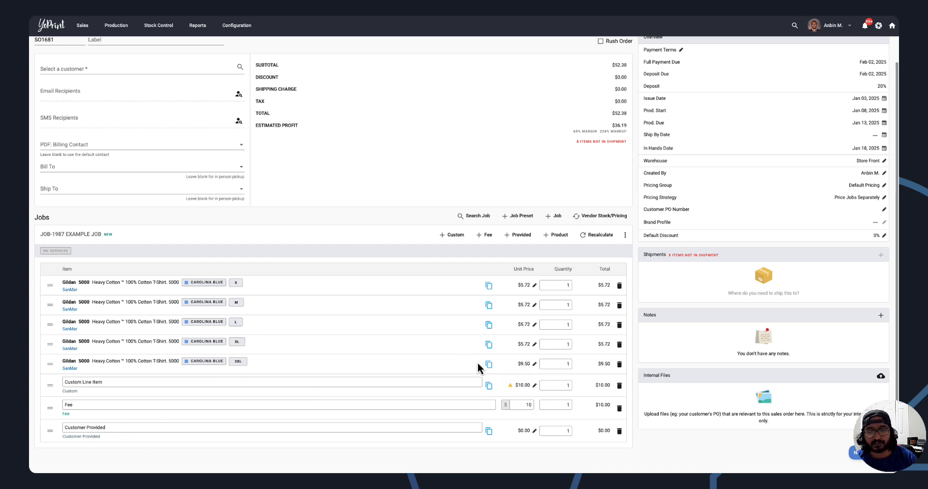
Step: Examine the vendor's warehouse stock and price options for the T-shirt lines, leaving the pricing unapplied
{"action": "scroll", "coordinate": [506, 449], "scroll_direction": "down", "scroll_amount": 1}
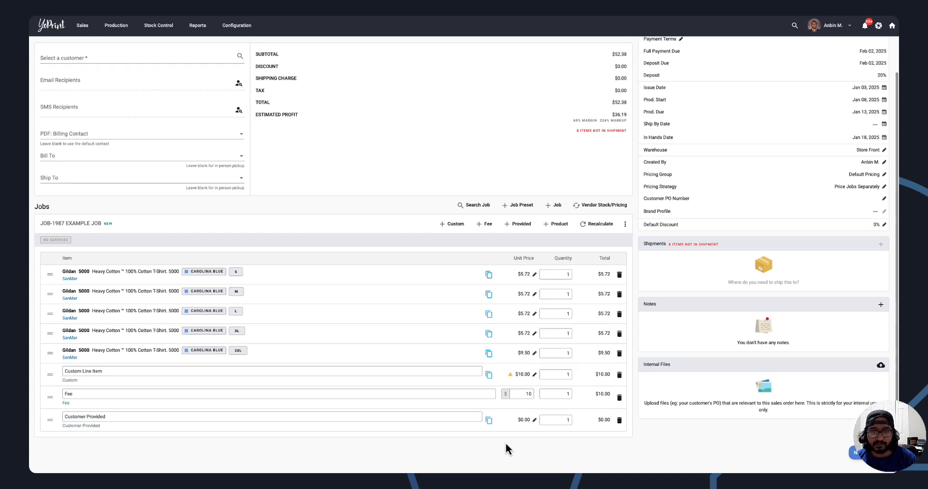
{"action": "left_click", "coordinate": [603, 212]}
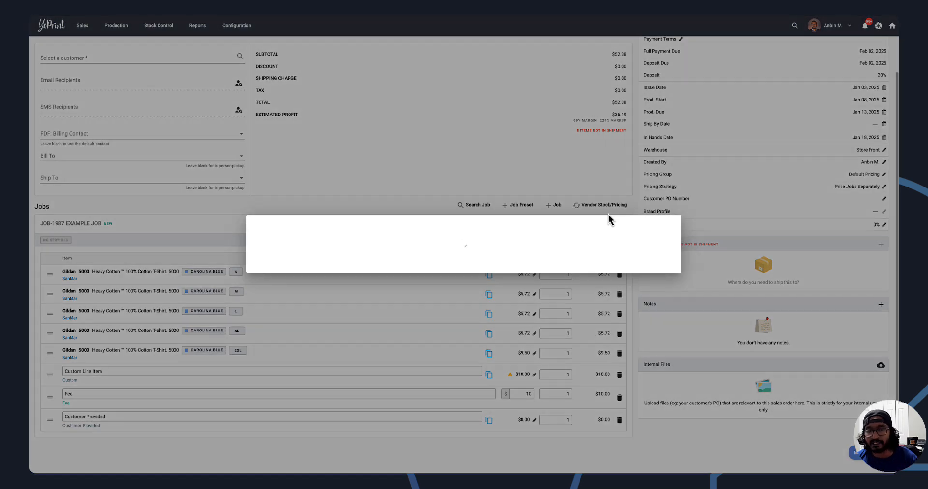
{"action": "mouse_move", "coordinate": [324, 213]}
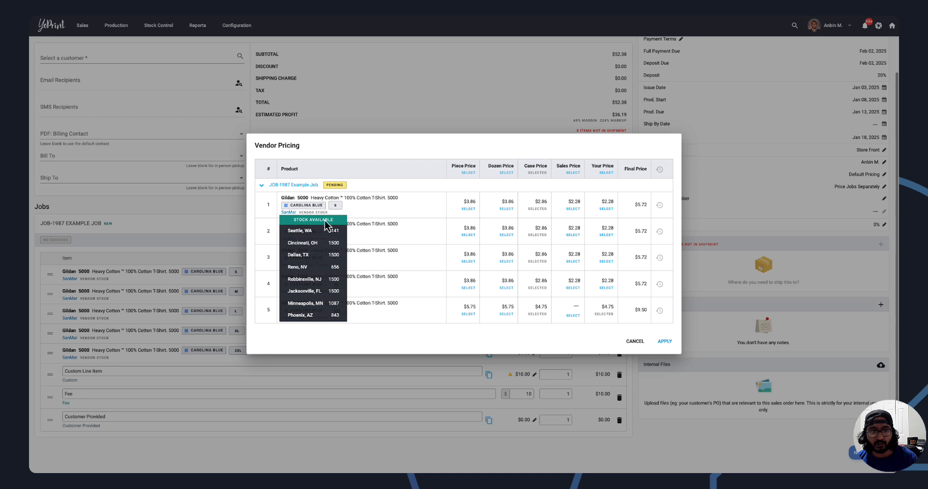
{"action": "mouse_move", "coordinate": [319, 267]}
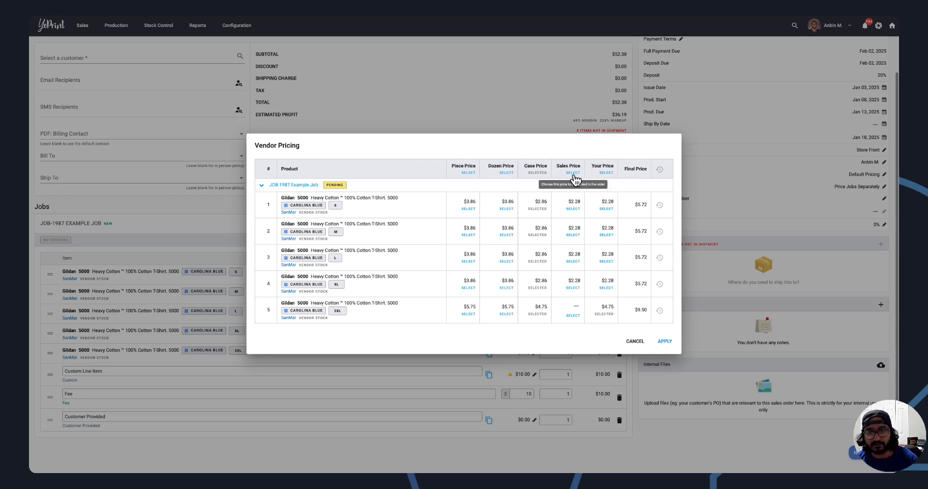
{"action": "left_click", "coordinate": [633, 342]}
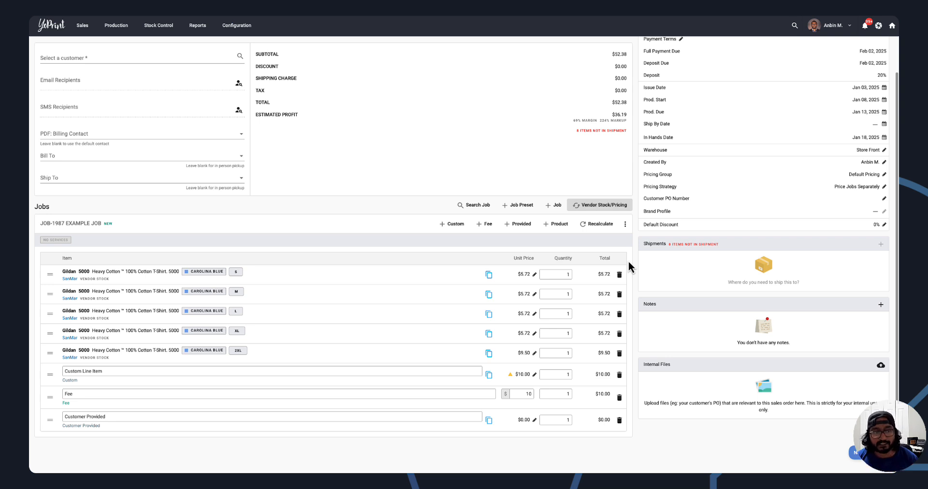
Step: Duplicate the 2XL T-shirt line, set the copy's color to Antique Cherry Red, and view its available sizes
{"action": "left_click", "coordinate": [496, 355]}
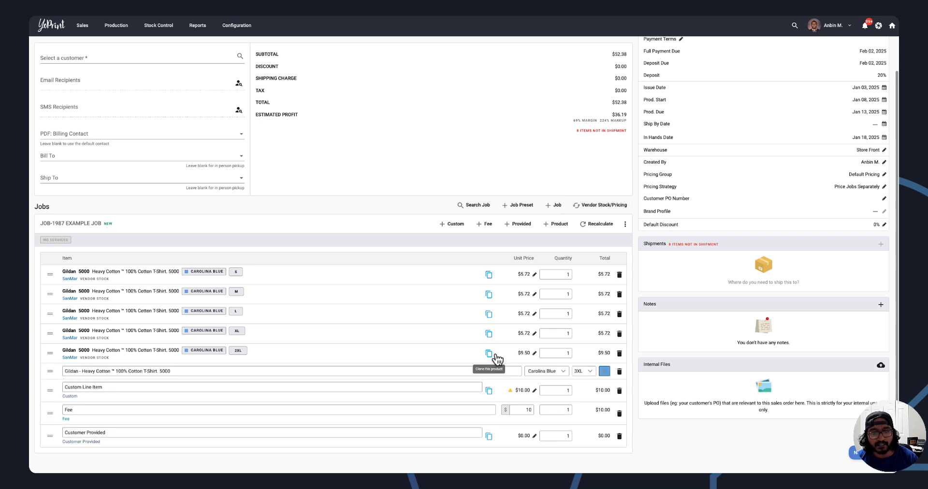
{"action": "left_click", "coordinate": [591, 372]}
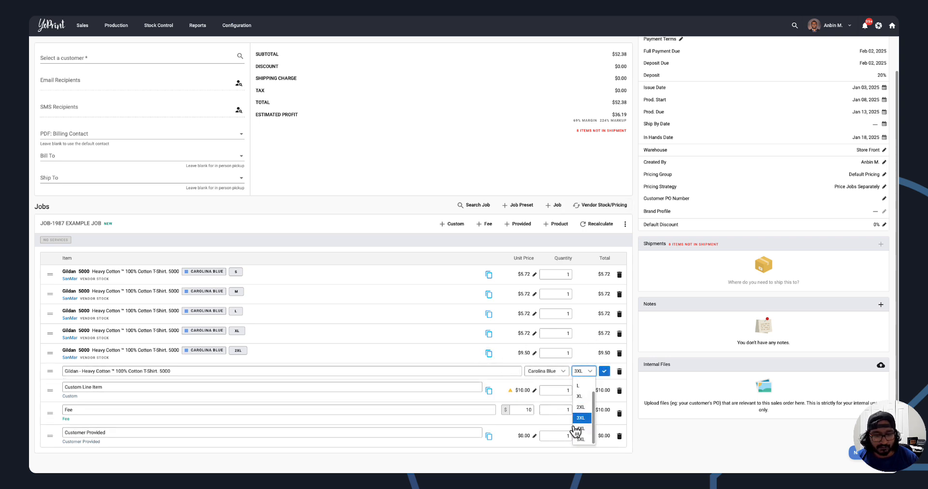
{"action": "left_click", "coordinate": [556, 373]}
{"action": "left_click", "coordinate": [556, 373]}
{"action": "left_click", "coordinate": [556, 373]}
{"action": "scroll", "coordinate": [553, 399], "scroll_direction": "up", "scroll_amount": 2}
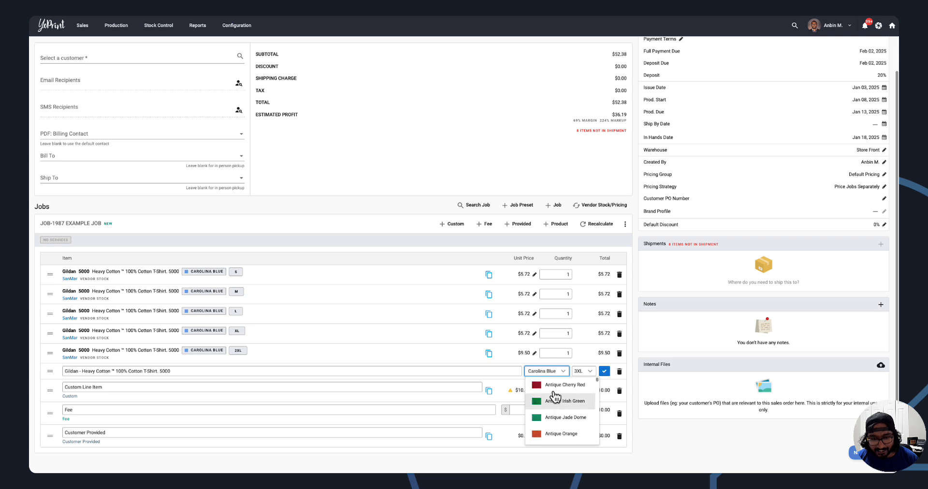
{"action": "left_click", "coordinate": [553, 394]}
{"action": "left_click", "coordinate": [584, 371]}
{"action": "scroll", "coordinate": [586, 385], "scroll_direction": "down", "scroll_amount": 1}
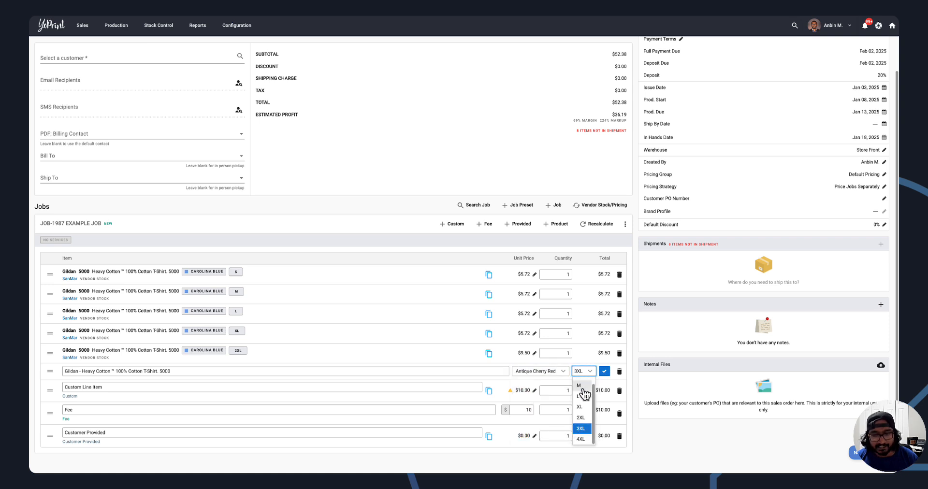
{"action": "scroll", "coordinate": [584, 440], "scroll_direction": "up", "scroll_amount": 1}
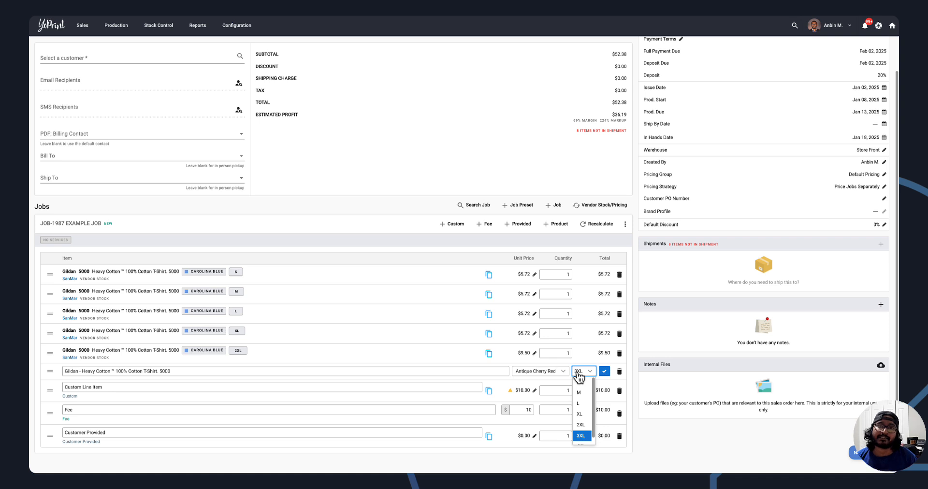
Step: Delete the duplicated T-shirt line and all other line items from the example job
{"action": "left_click", "coordinate": [620, 372]}
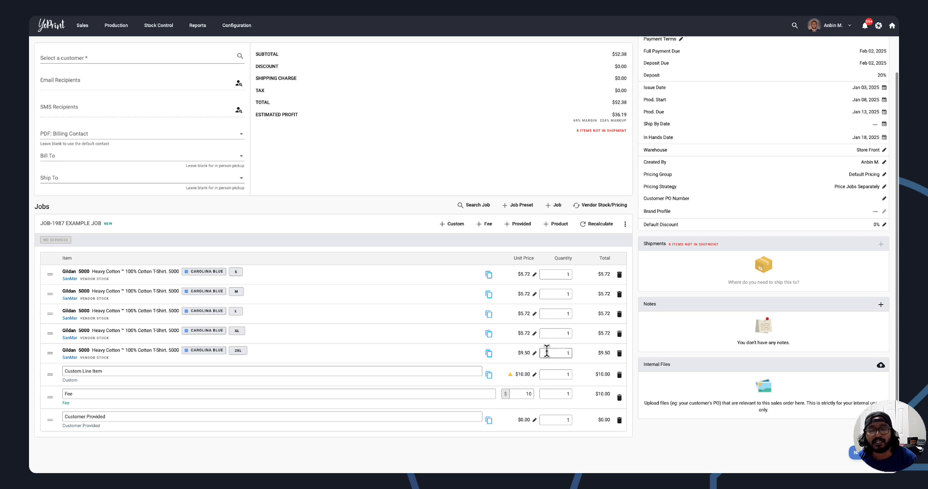
{"action": "left_click", "coordinate": [620, 275]}
{"action": "left_click", "coordinate": [620, 293]}
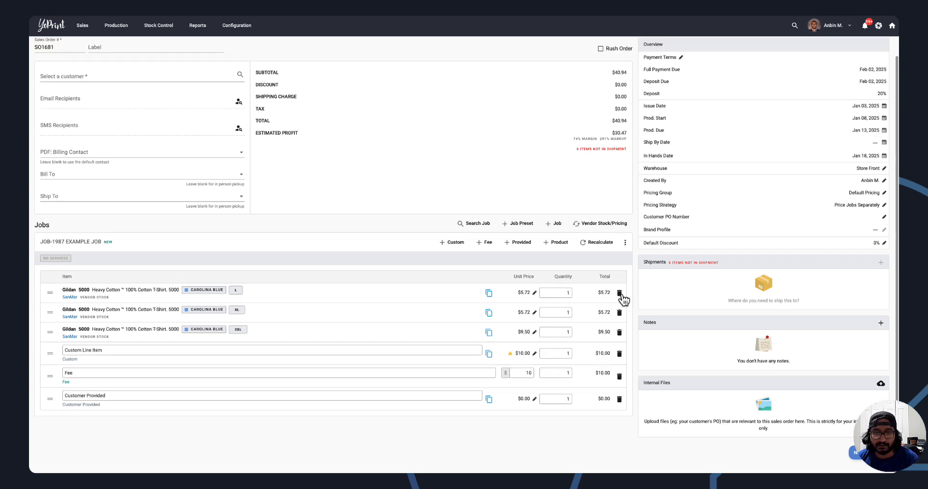
{"action": "left_click", "coordinate": [620, 294]}
{"action": "left_click", "coordinate": [619, 293]}
{"action": "left_click", "coordinate": [620, 294]}
{"action": "left_click", "coordinate": [620, 294]}
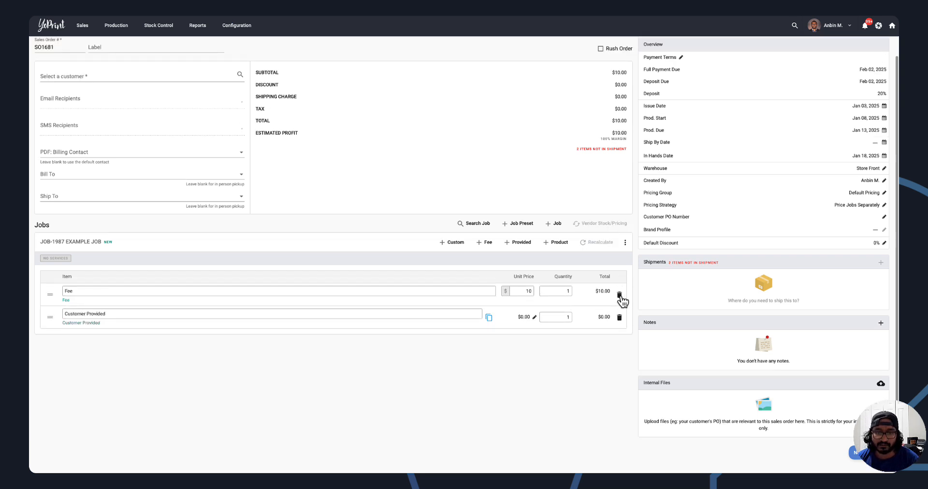
{"action": "left_click", "coordinate": [620, 294]}
{"action": "left_click", "coordinate": [619, 294]}
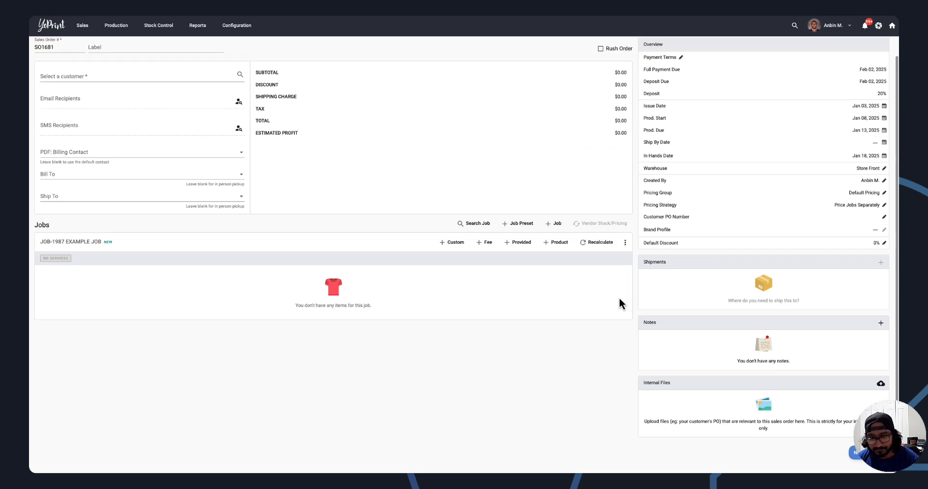
Step: Start a product line for the Gildan 5000 Heavy Cotton T-Shirt in Carolina Blue, size S, leaving the line unconfirmed
{"action": "left_click", "coordinate": [552, 242]}
{"action": "left_click", "coordinate": [394, 291]}
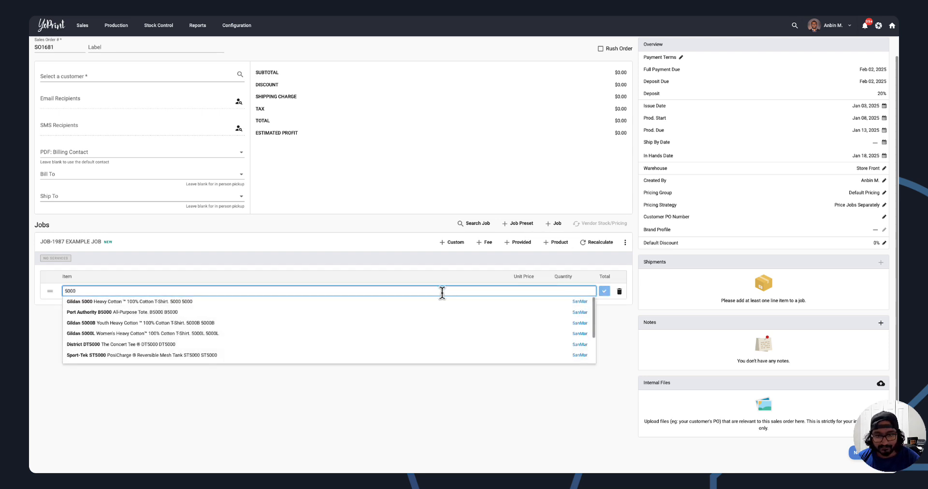
{"action": "left_click", "coordinate": [435, 304]}
{"action": "left_click", "coordinate": [510, 293]}
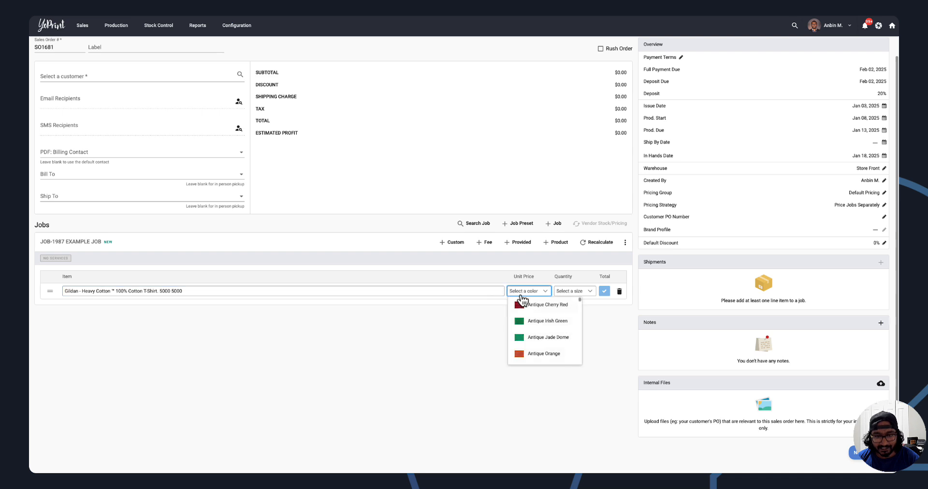
{"action": "scroll", "coordinate": [549, 332], "scroll_direction": "down", "scroll_amount": 5}
{"action": "scroll", "coordinate": [554, 330], "scroll_direction": "down", "scroll_amount": 2}
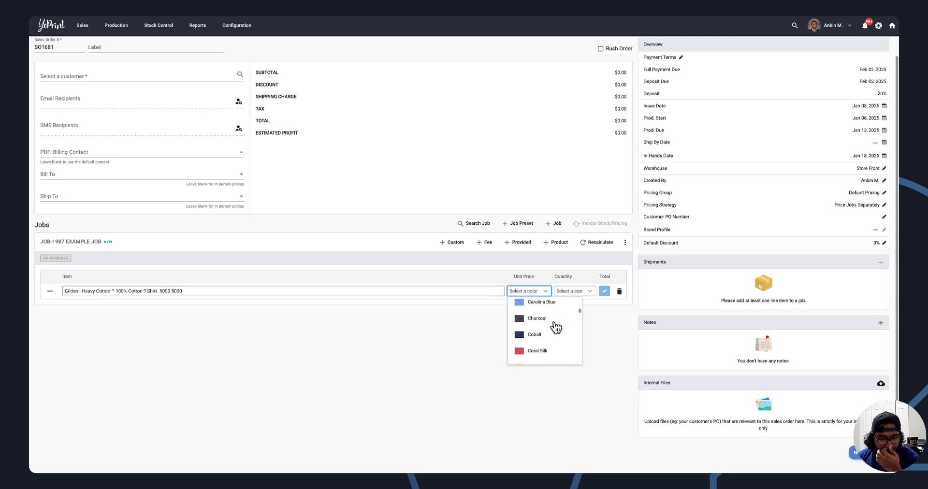
{"action": "left_click", "coordinate": [556, 303]}
{"action": "left_click", "coordinate": [573, 294]}
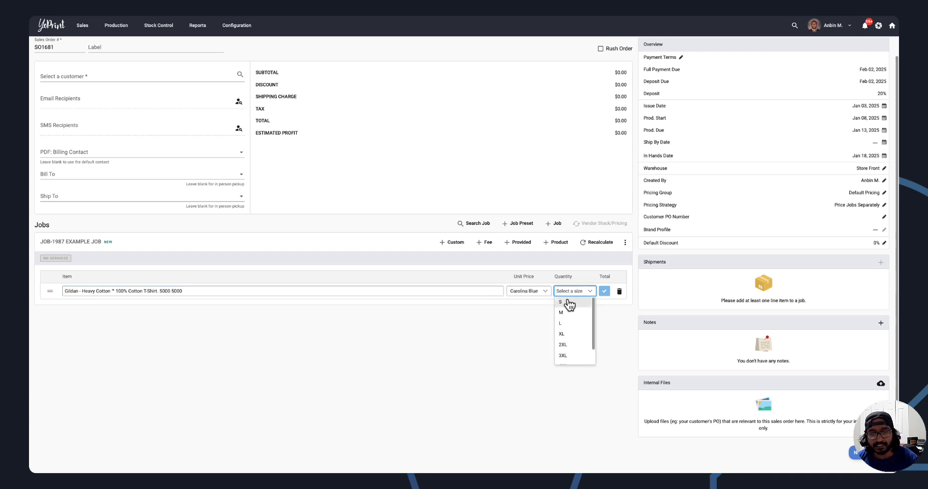
{"action": "left_click", "coordinate": [570, 303]}
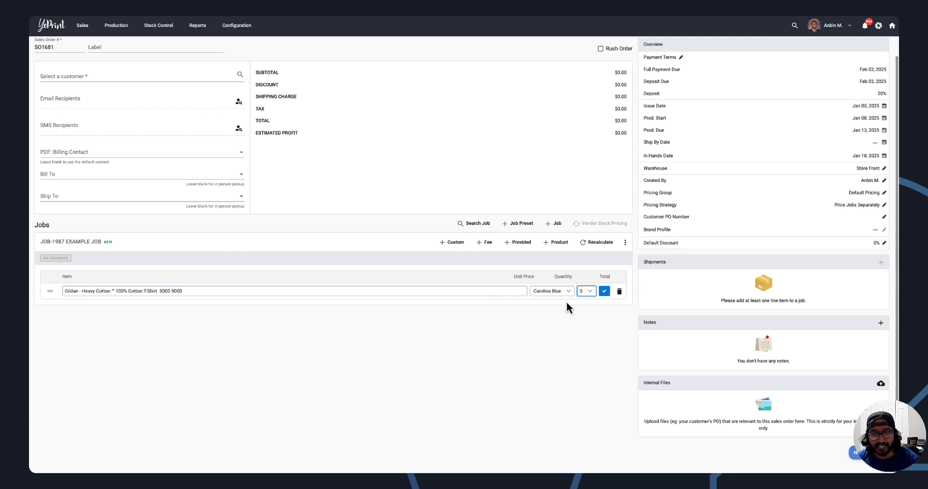
{"action": "left_click", "coordinate": [551, 341]}
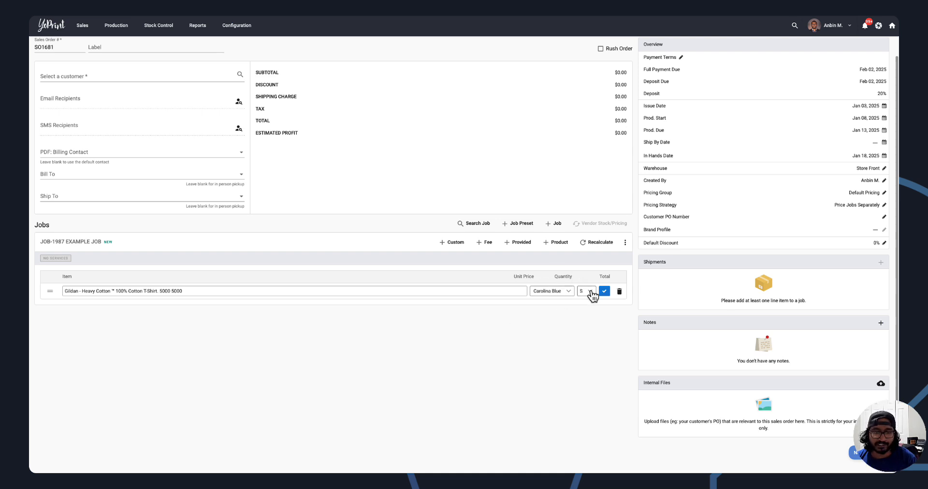
Step: Start a second Gildan 5000 product line in Antique Sapphire, size S, leaving the line unconfirmed
{"action": "left_click", "coordinate": [560, 244]}
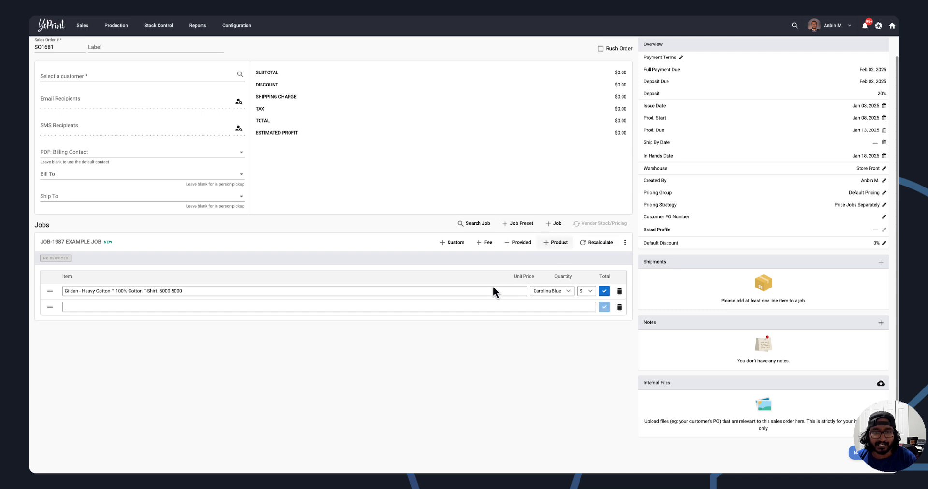
{"action": "left_click", "coordinate": [398, 305]}
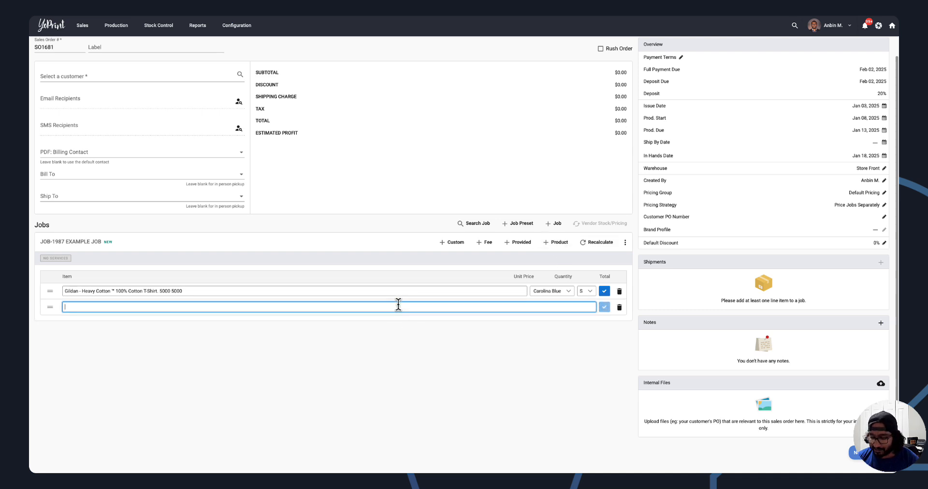
{"action": "type", "text": "5000"}
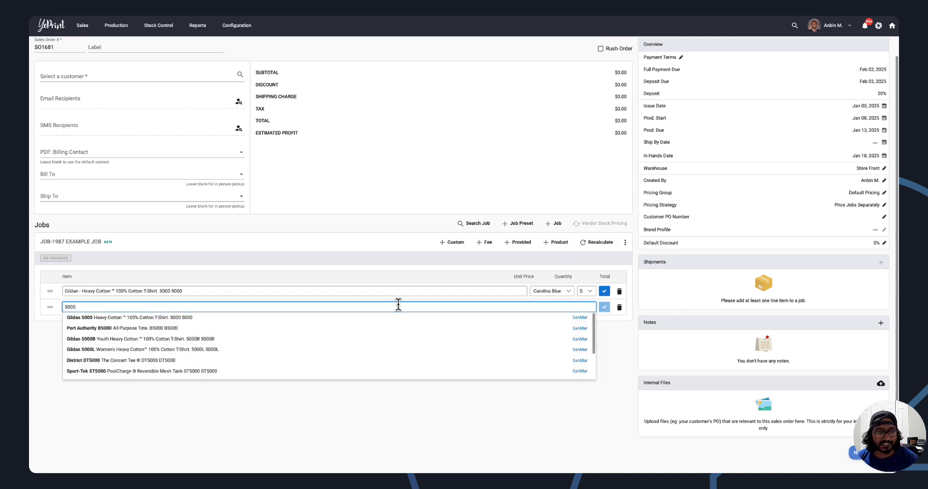
{"action": "left_click", "coordinate": [394, 319]}
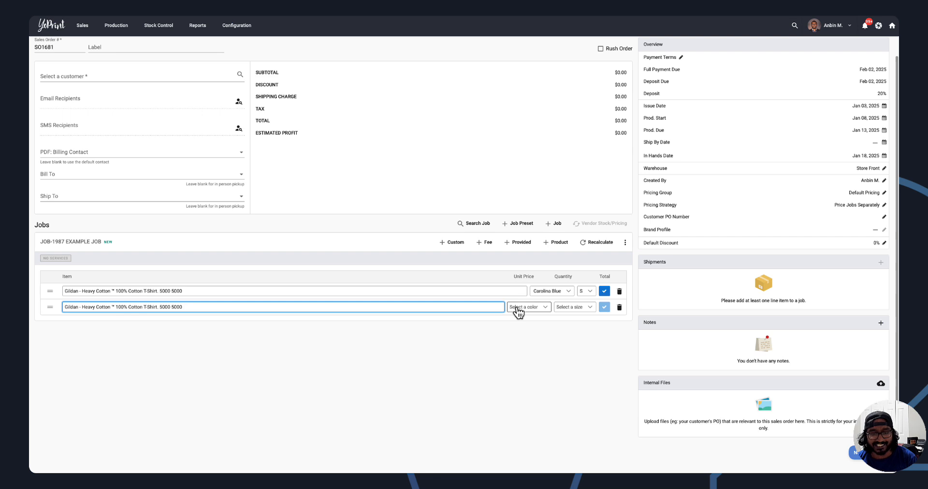
{"action": "left_click", "coordinate": [525, 308]}
{"action": "scroll", "coordinate": [544, 355], "scroll_direction": "down", "scroll_amount": 2}
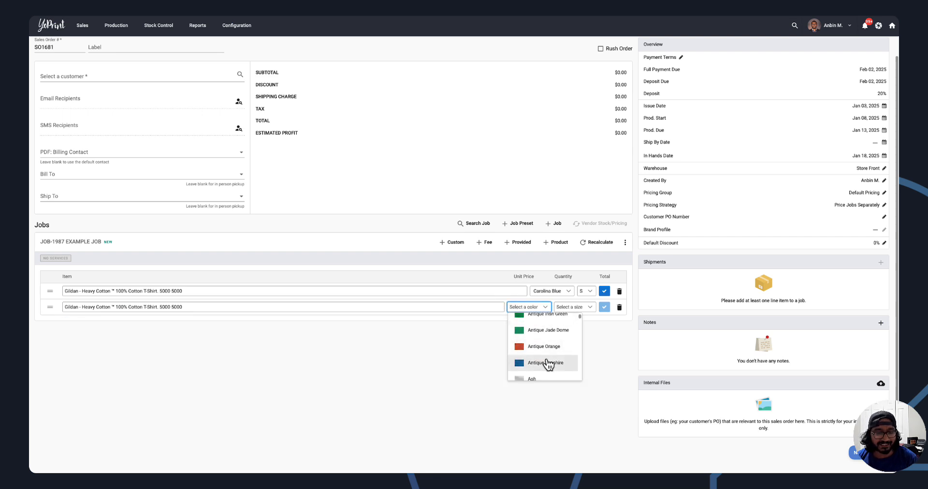
{"action": "left_click", "coordinate": [548, 364]}
{"action": "left_click", "coordinate": [573, 307]}
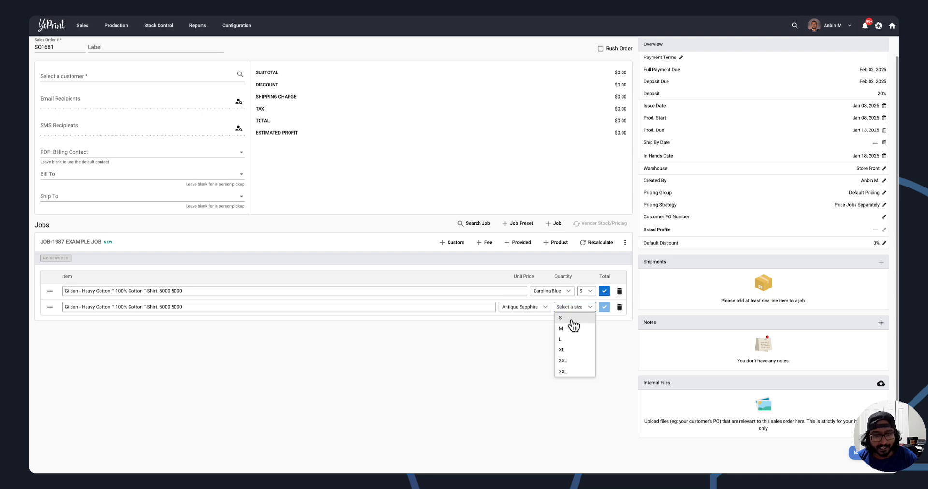
{"action": "left_click", "coordinate": [572, 319]}
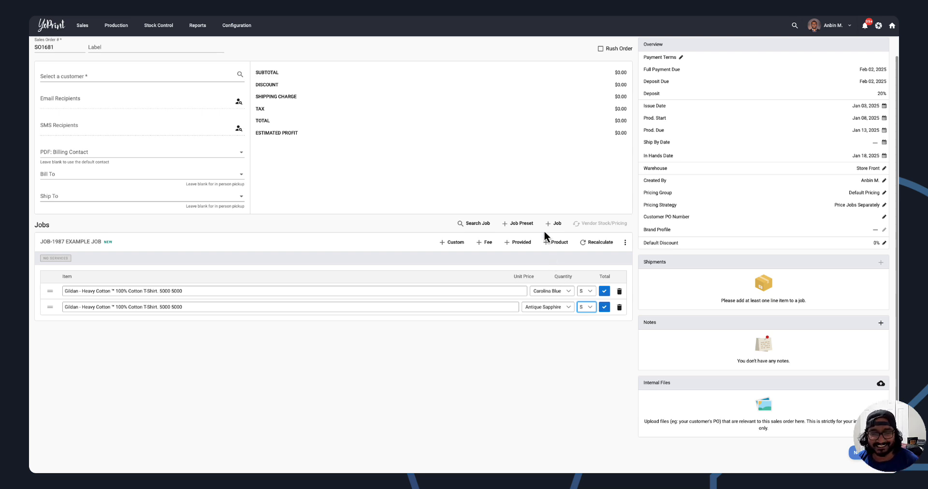
Step: Add an unnamed custom line below the T-shirt lines and override its product total with $10
{"action": "left_click", "coordinate": [556, 242]}
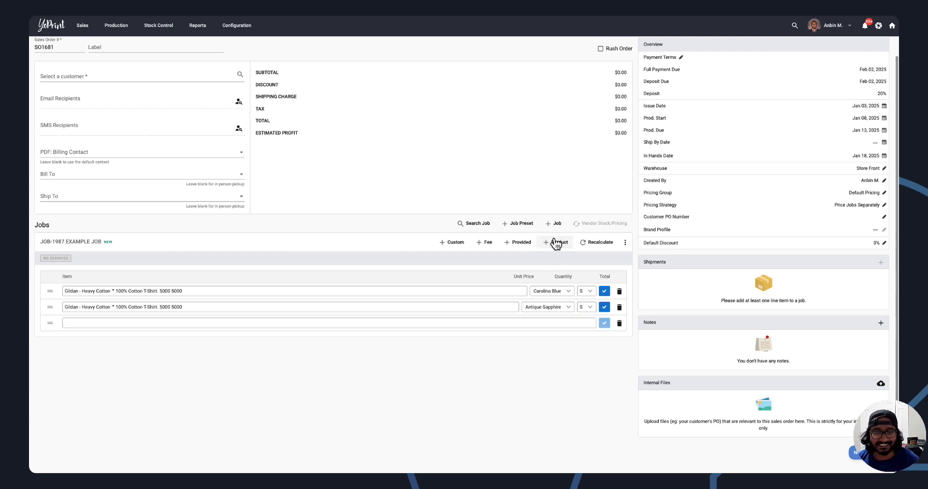
{"action": "left_click", "coordinate": [618, 323]}
{"action": "left_click", "coordinate": [455, 243]}
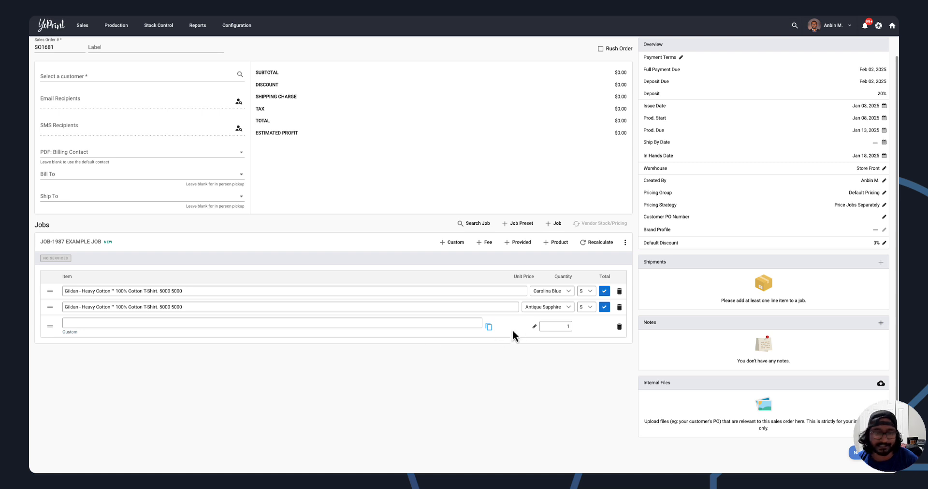
{"action": "left_click", "coordinate": [535, 326]}
{"action": "left_click", "coordinate": [530, 334]}
{"action": "left_click", "coordinate": [533, 392]}
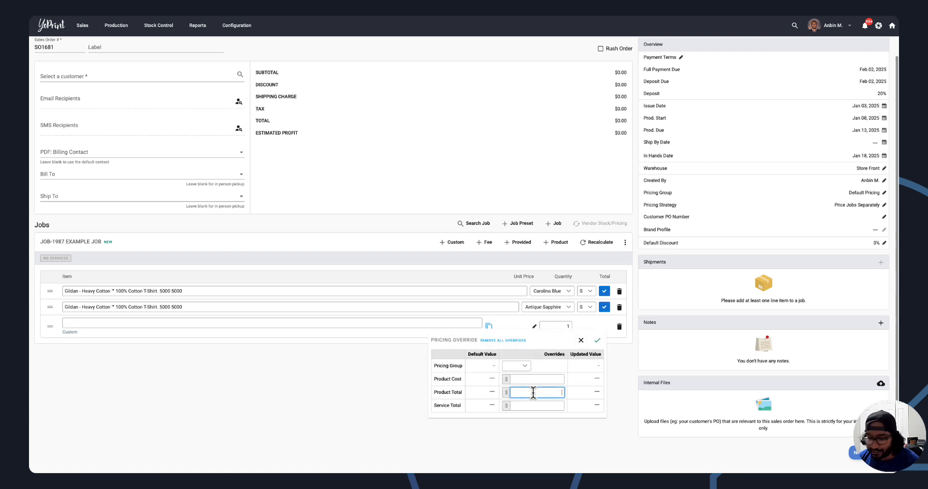
{"action": "type", "text": "10"}
{"action": "key", "text": "Return"}
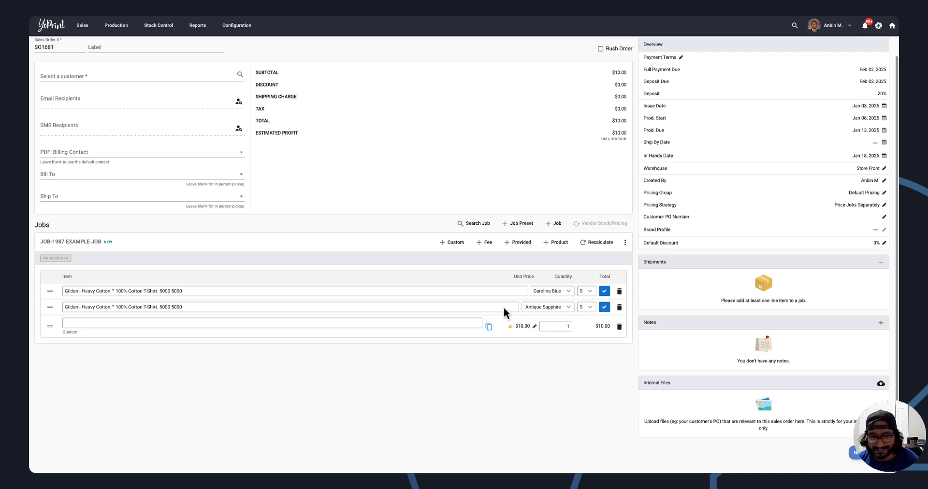
Step: Add an unnamed fee line with a unit price of $10
{"action": "left_click", "coordinate": [485, 242]}
{"action": "left_click", "coordinate": [529, 344]}
{"action": "type", "text": "10"}
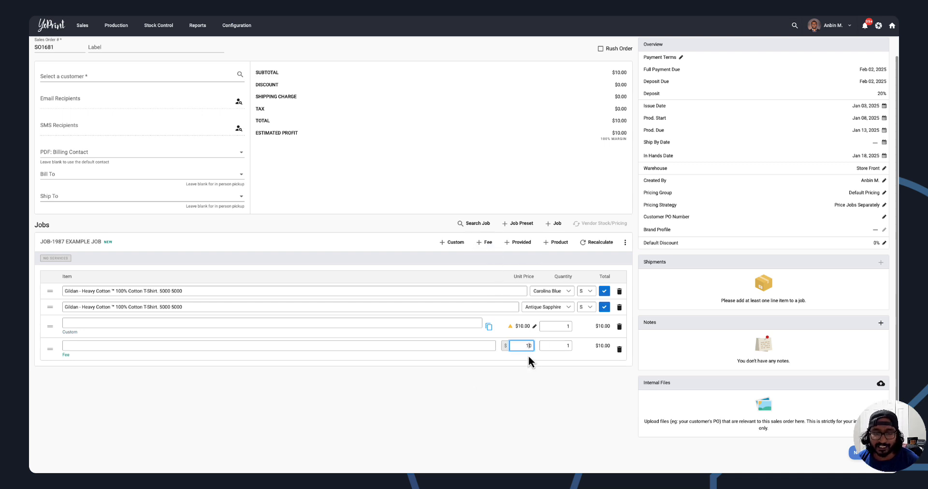
{"action": "left_click", "coordinate": [366, 346]}
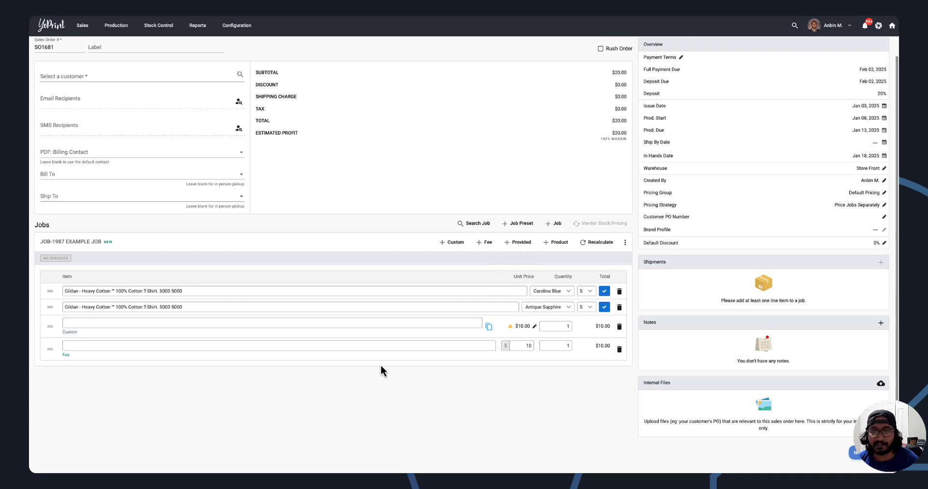
Step: Add an unnamed customer-provided line and override its product total with $10
{"action": "left_click", "coordinate": [531, 245]}
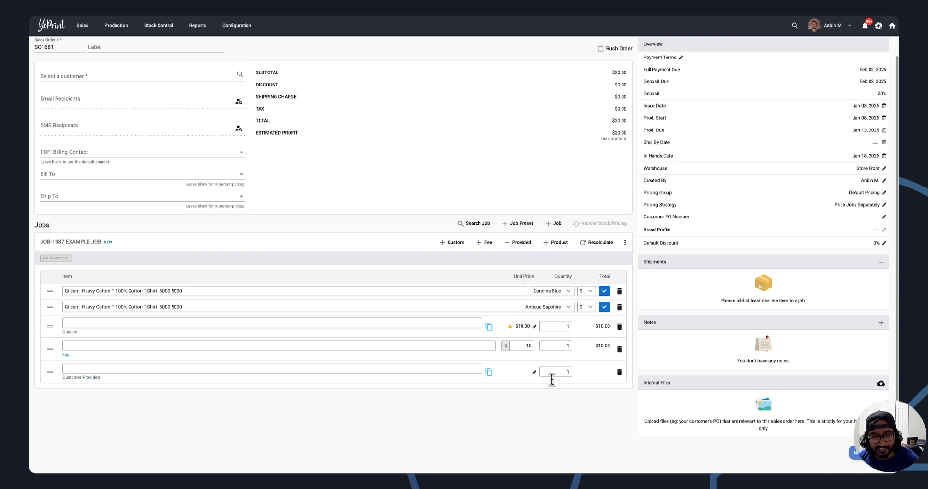
{"action": "left_click", "coordinate": [534, 373]}
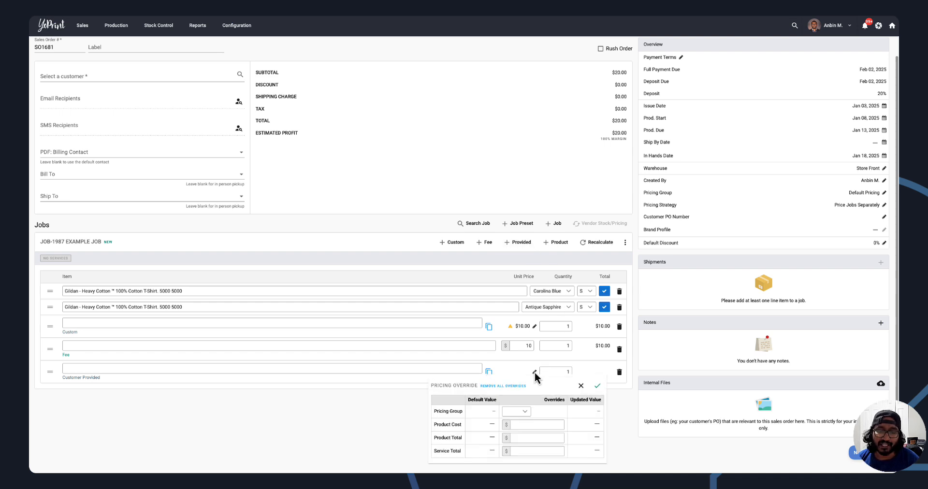
{"action": "left_click", "coordinate": [518, 437]}
{"action": "type", "text": "10"}
{"action": "key", "text": "Return"}
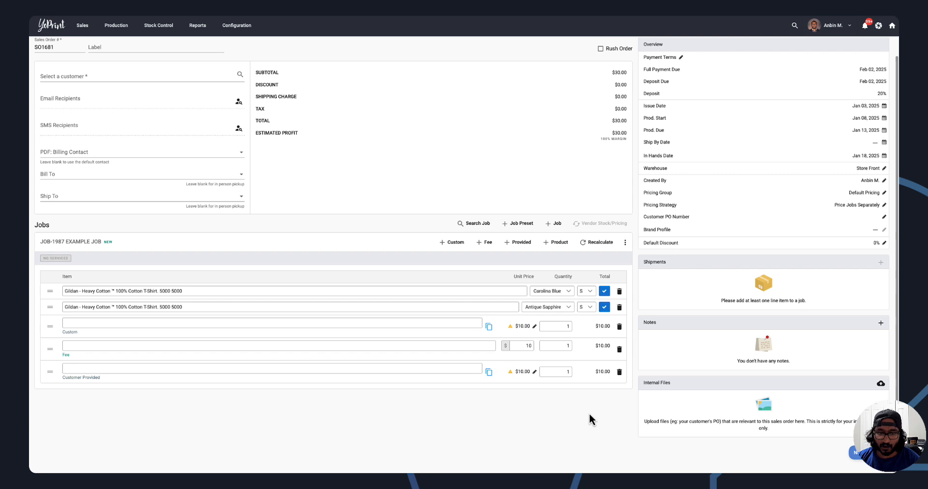
Step: Reload the sales order to discard its unsaved lines and add a Gildan 5000 T-shirt product line in Berry, size S
{"action": "key", "text": "super+r"}
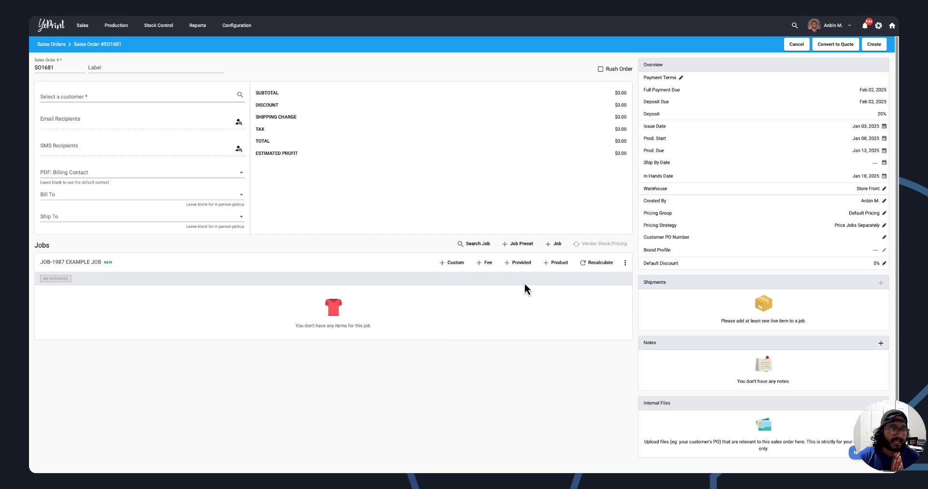
{"action": "left_click", "coordinate": [565, 266]}
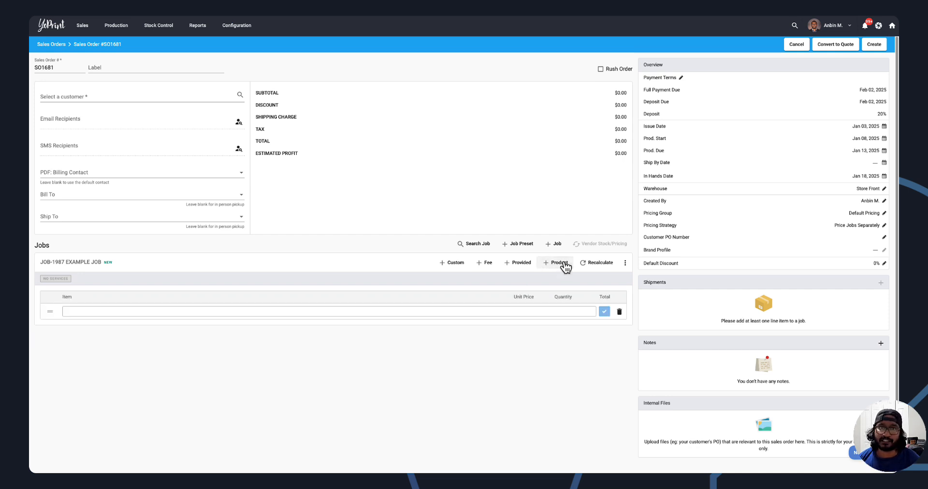
{"action": "left_click", "coordinate": [472, 312]}
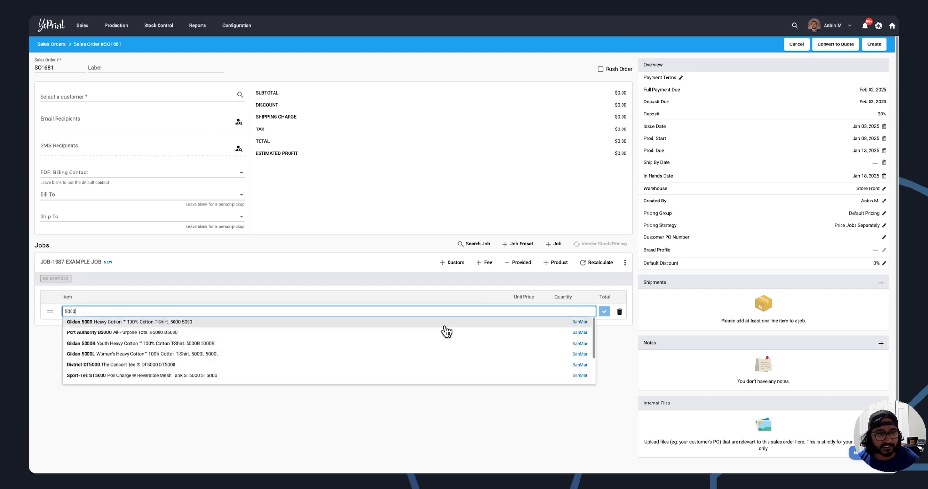
{"action": "left_click", "coordinate": [444, 327]}
{"action": "left_click", "coordinate": [528, 311]}
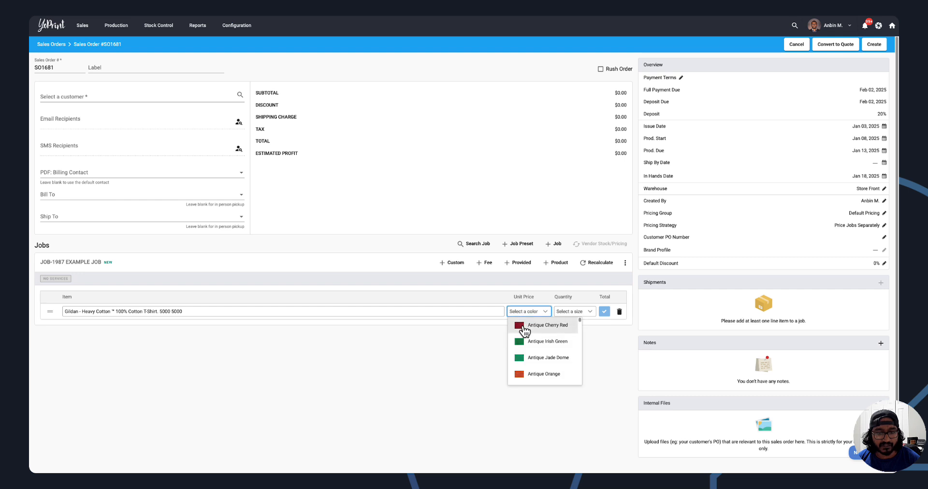
{"action": "scroll", "coordinate": [534, 370], "scroll_direction": "down", "scroll_amount": 1}
{"action": "scroll", "coordinate": [532, 369], "scroll_direction": "down", "scroll_amount": 1}
{"action": "left_click", "coordinate": [535, 351]}
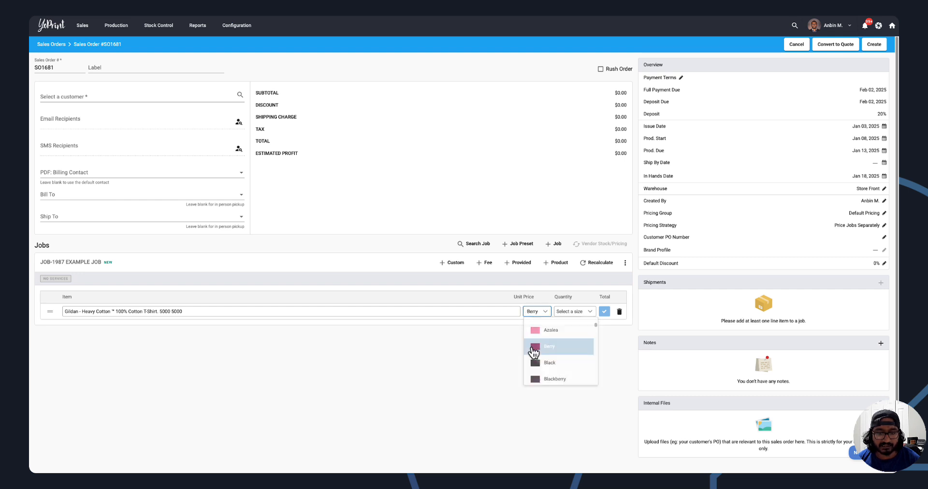
{"action": "left_click", "coordinate": [570, 312]}
{"action": "left_click", "coordinate": [569, 323]}
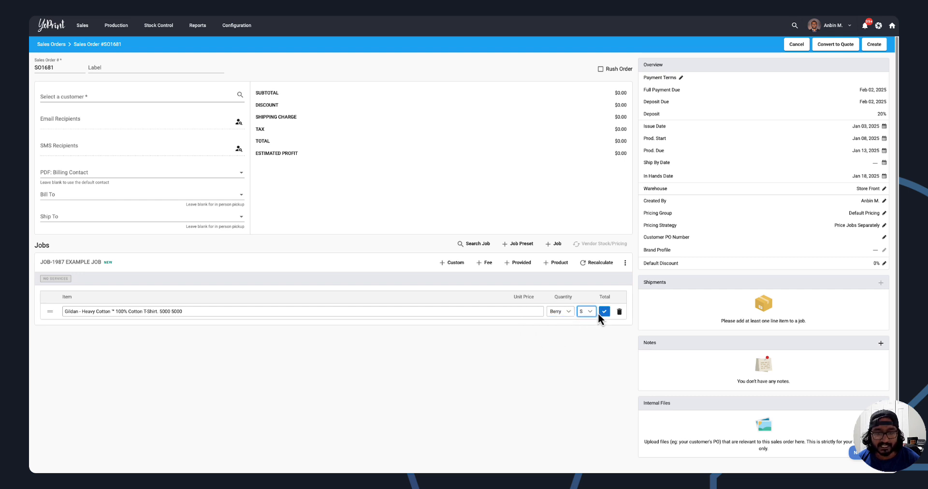
{"action": "left_click", "coordinate": [605, 311]}
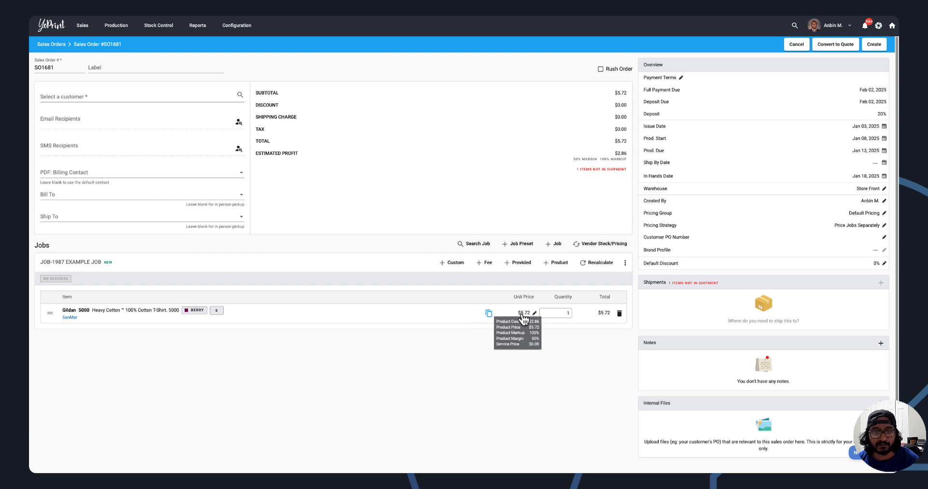
Step: Override the Berry T-shirt line's product total with $0, and remove all pricing overrides from that line
{"action": "left_click", "coordinate": [524, 314]}
{"action": "left_click", "coordinate": [536, 380]}
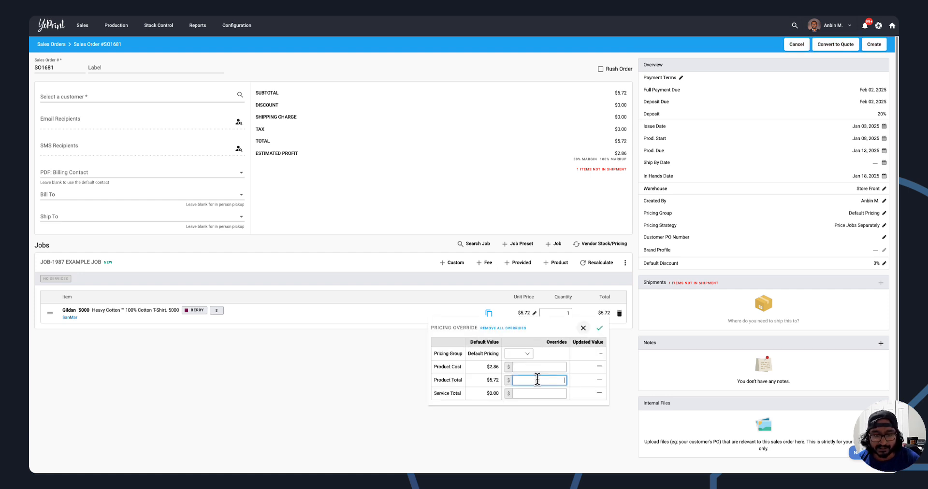
{"action": "type", "text": "0"}
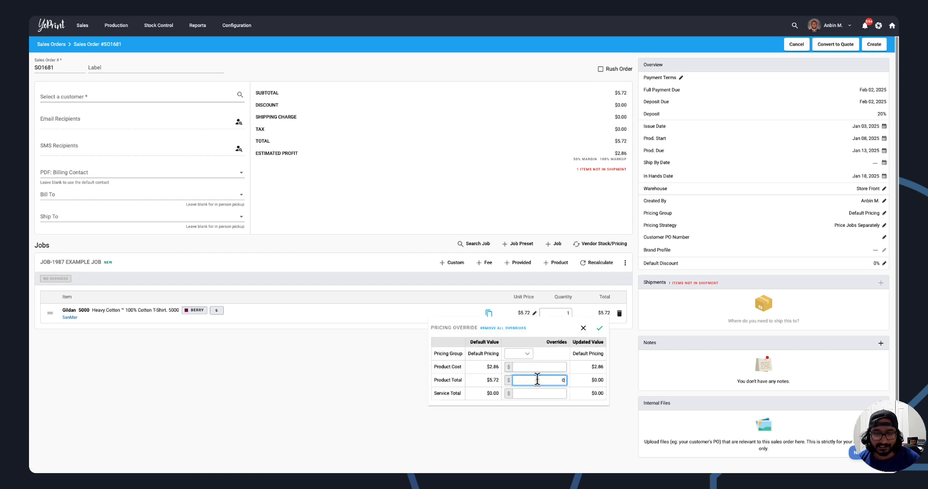
{"action": "left_click", "coordinate": [600, 328]}
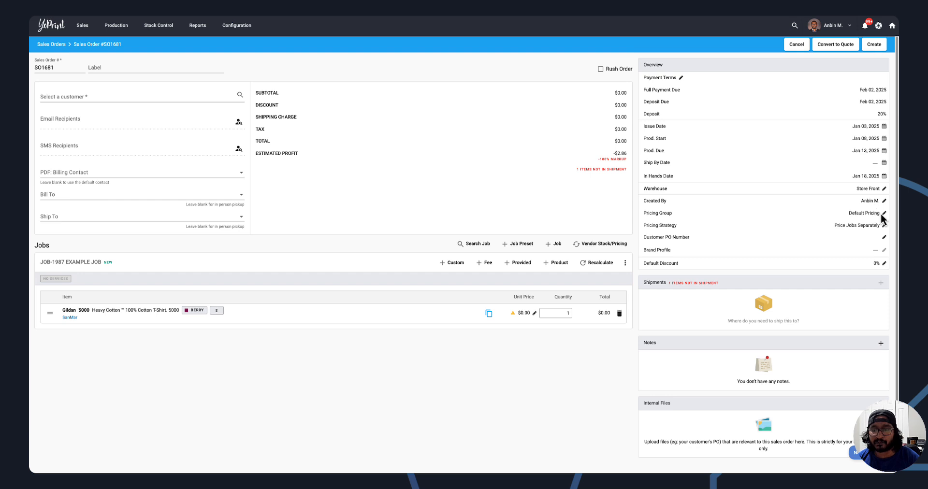
{"action": "left_click", "coordinate": [521, 318]}
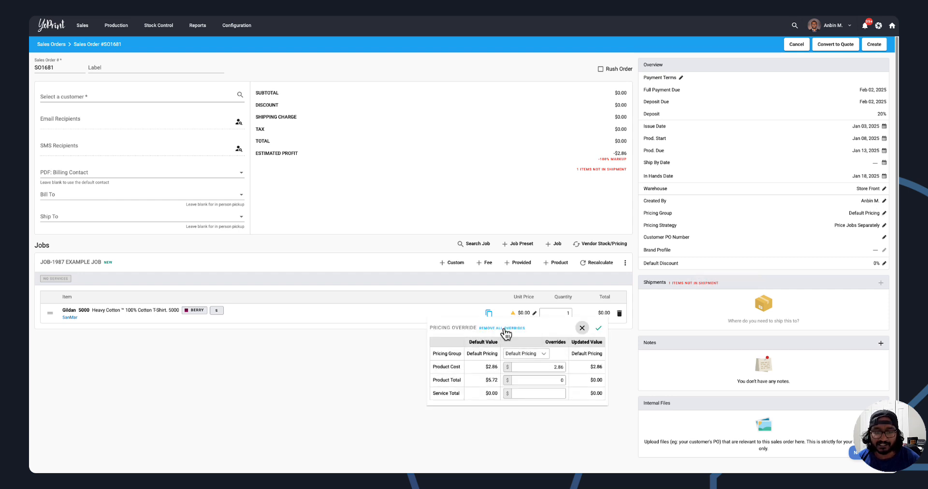
{"action": "left_click", "coordinate": [604, 334]}
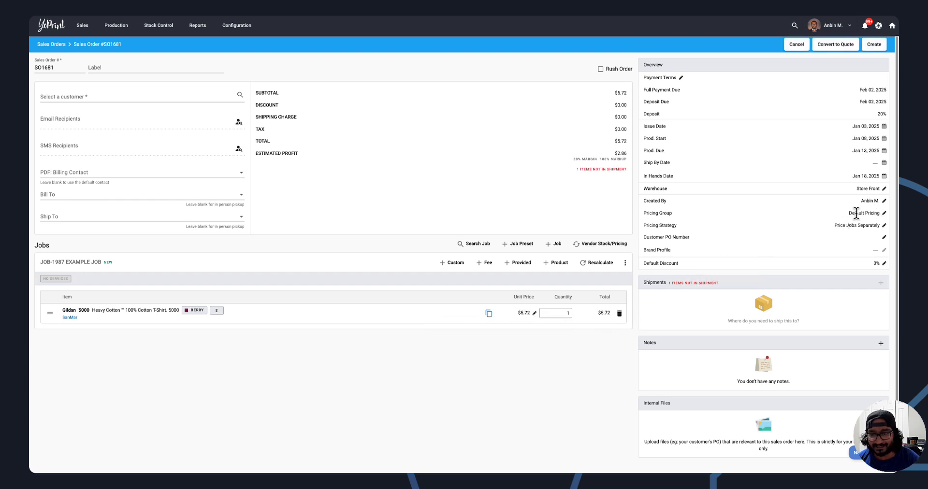
Step: Set the sales order's pricing group to the contract group
{"action": "left_click", "coordinate": [885, 214]}
{"action": "left_click", "coordinate": [834, 213]}
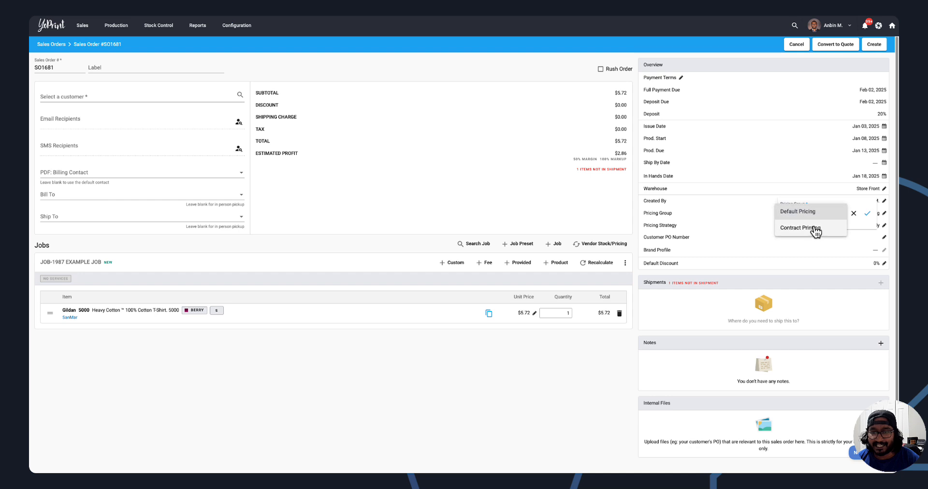
{"action": "left_click", "coordinate": [814, 230]}
{"action": "left_click", "coordinate": [867, 213]}
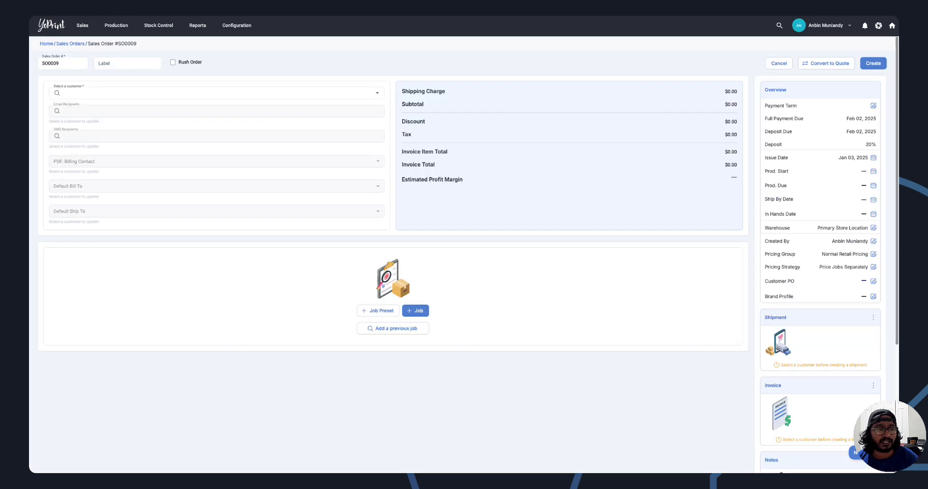
Step: Create a job named Example Job in the empty sales order of the redesigned YoPrint interface
{"action": "left_click", "coordinate": [417, 311]}
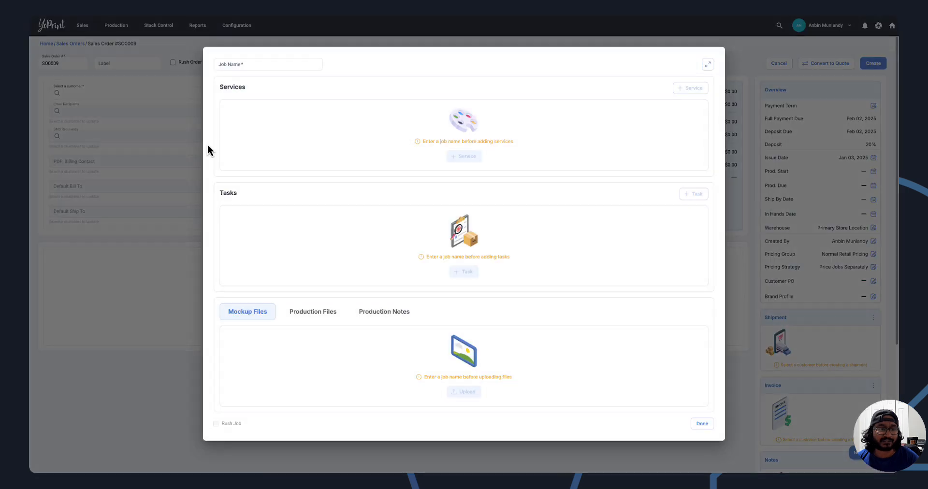
{"action": "left_click", "coordinate": [246, 64]}
{"action": "type", "text": "Ex"}
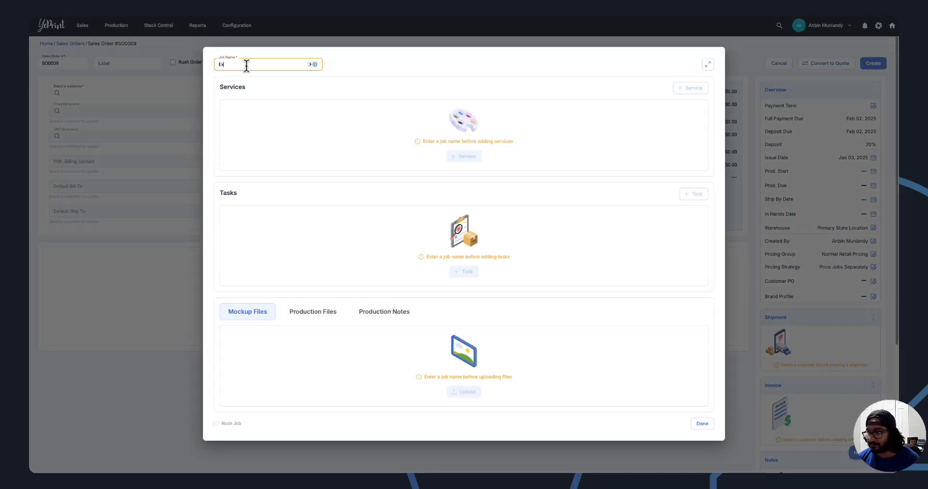
{"action": "type", "text": "ample Job"}
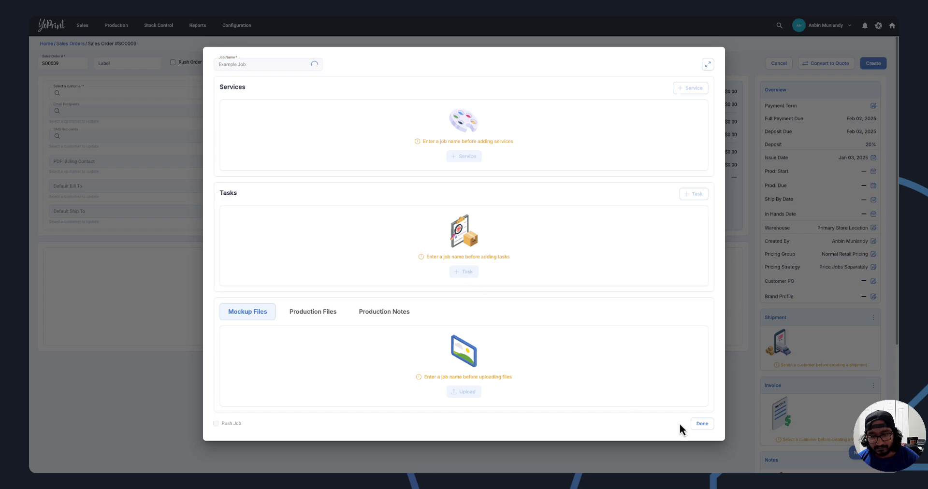
{"action": "left_click", "coordinate": [700, 423]}
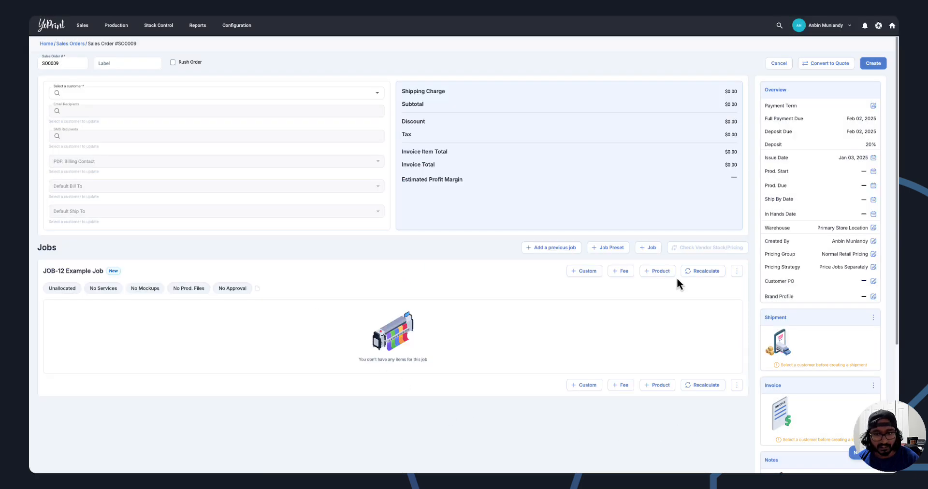
Step: Start a product line in Example Job for the Gildan Heavy Cotton 5000 T-shirt in Carolina Blue
{"action": "left_click", "coordinate": [669, 274]}
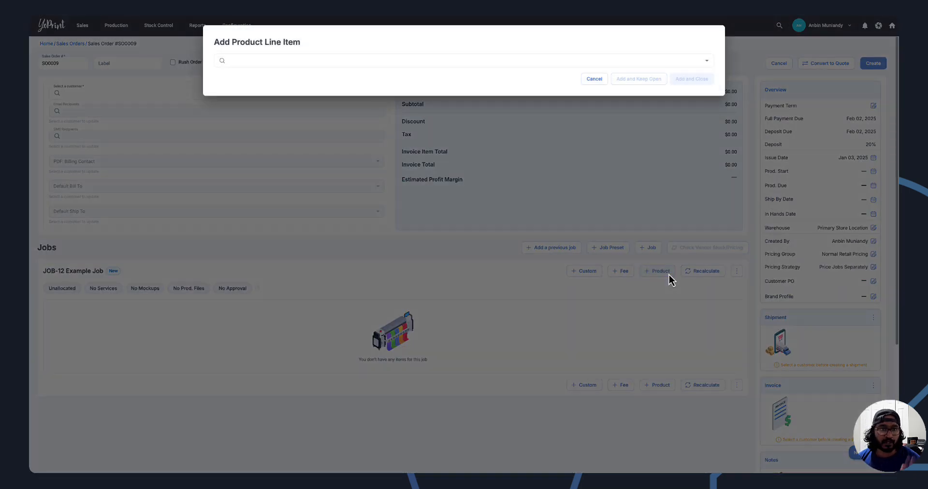
{"action": "left_click", "coordinate": [521, 61]}
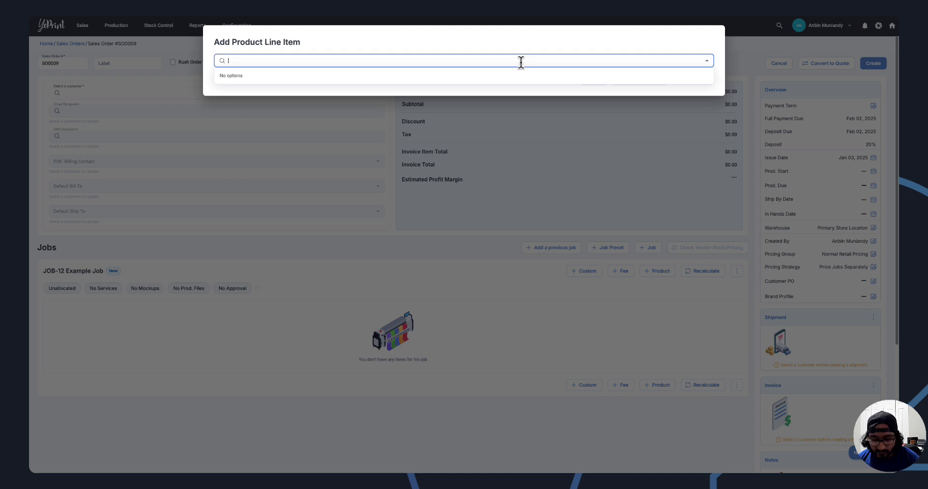
{"action": "type", "text": "5000"}
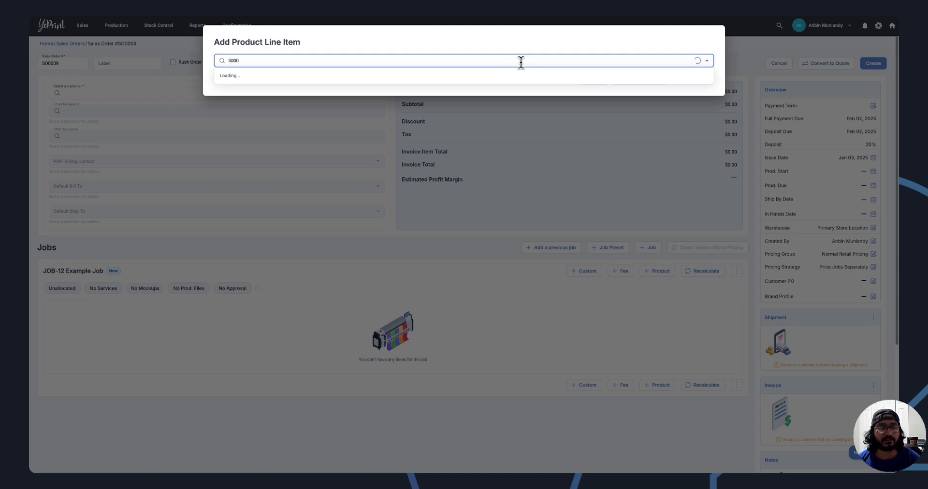
{"action": "left_click", "coordinate": [459, 76]}
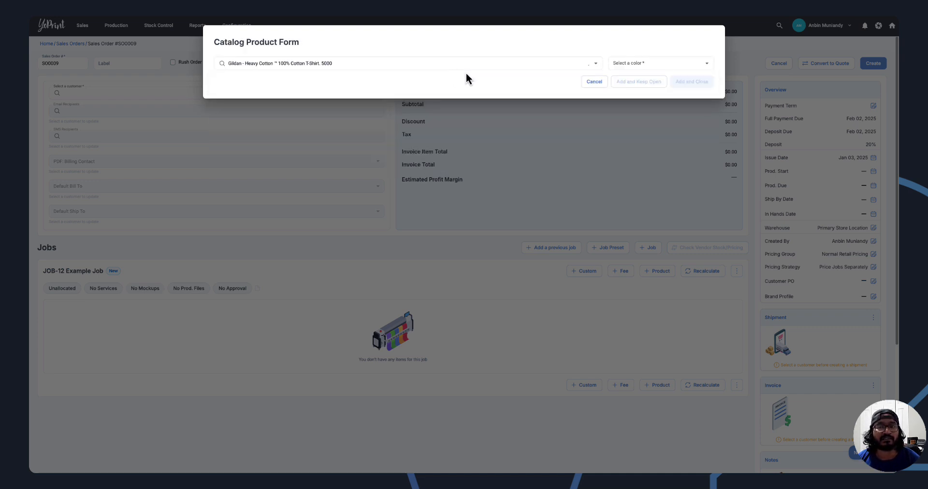
{"action": "left_click", "coordinate": [637, 65]}
{"action": "scroll", "coordinate": [648, 130], "scroll_direction": "down", "scroll_amount": 3}
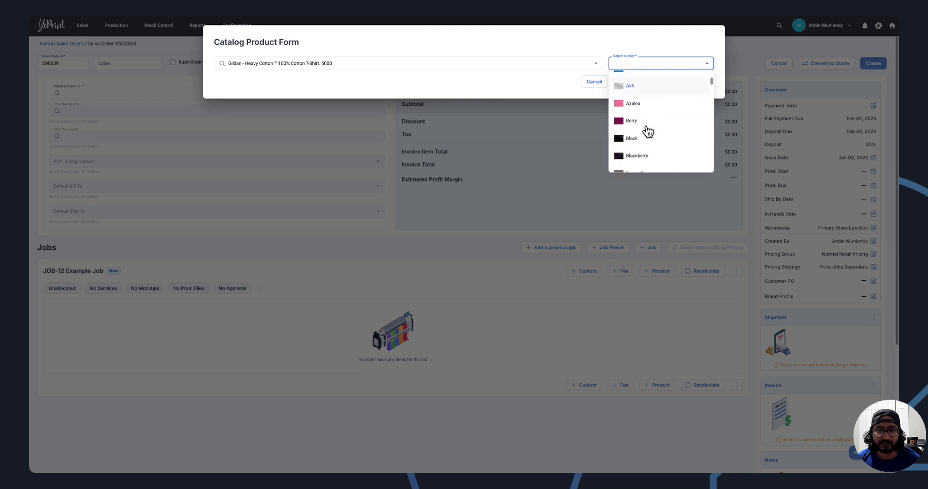
{"action": "scroll", "coordinate": [647, 131], "scroll_direction": "down", "scroll_amount": 3}
{"action": "left_click", "coordinate": [644, 116]}
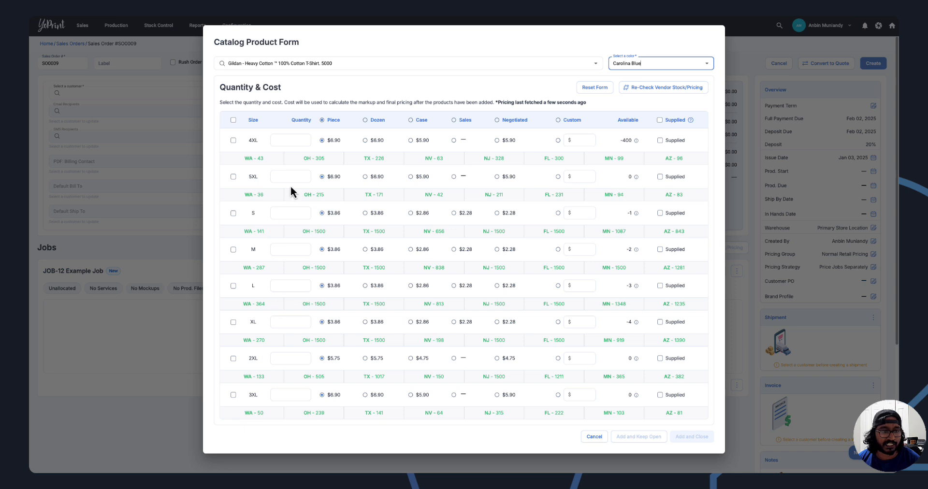
Step: Set the quantities to S 1, M 2, L 3, XL 4 and 2XL 5, and mark the 2XL size as supplied
{"action": "left_click", "coordinate": [290, 212]}
{"action": "type", "text": "1"}
{"action": "left_click", "coordinate": [299, 252]}
{"action": "type", "text": "2"}
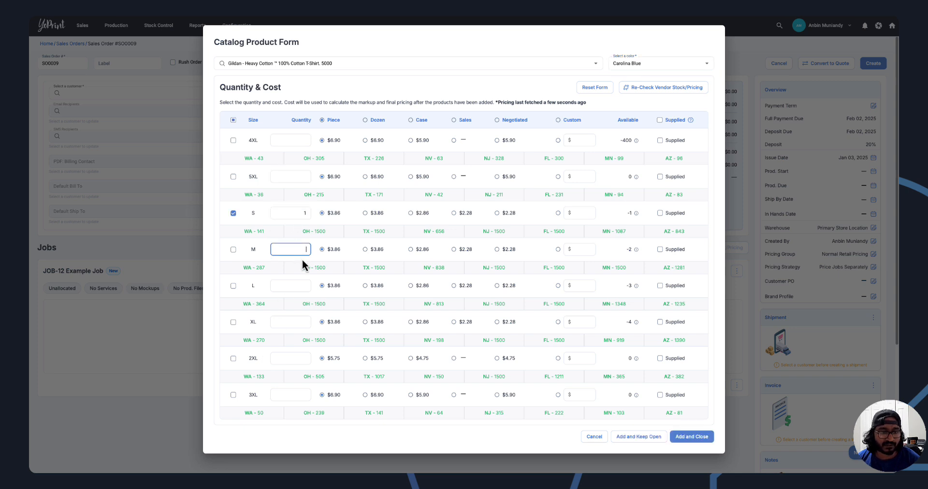
{"action": "left_click", "coordinate": [296, 287]}
{"action": "type", "text": "3"}
{"action": "left_click", "coordinate": [290, 323]}
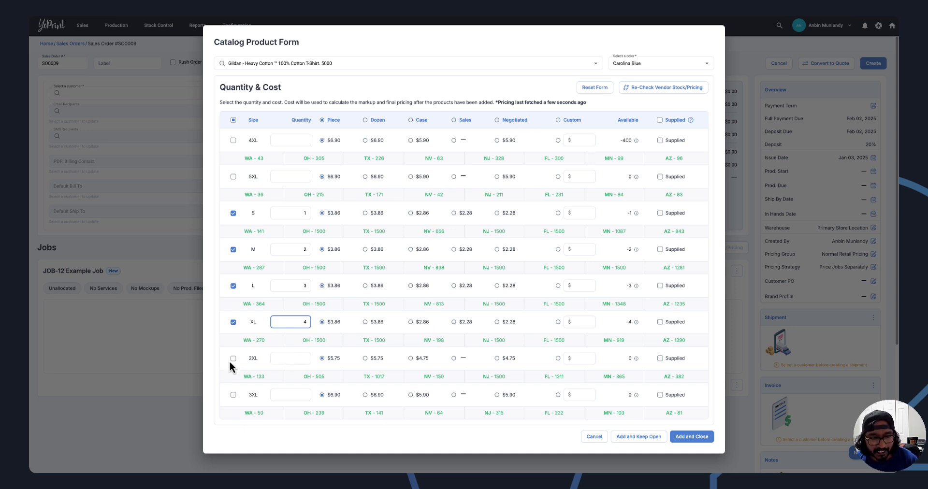
{"action": "left_click", "coordinate": [288, 358]}
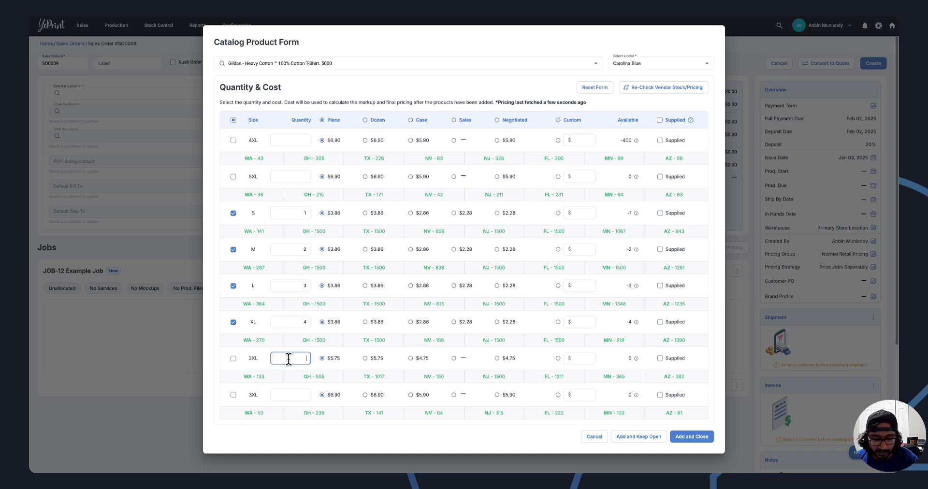
{"action": "type", "text": "5"}
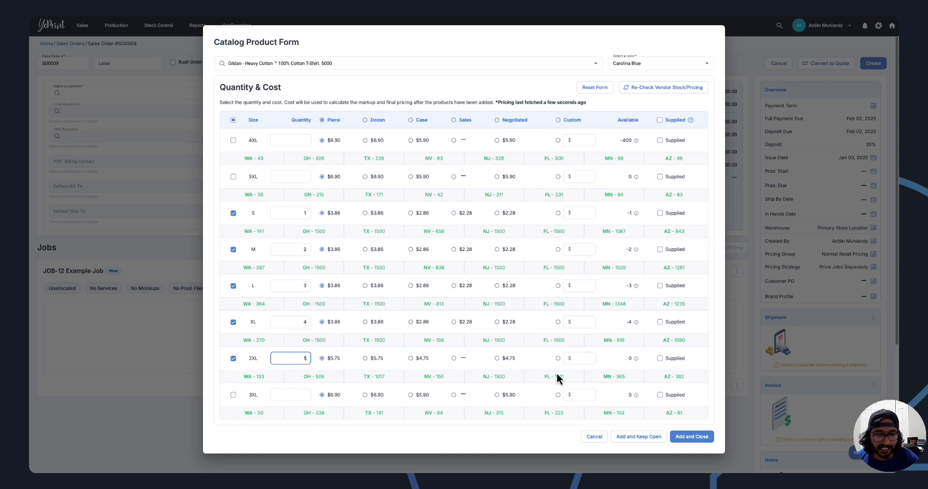
{"action": "left_click", "coordinate": [660, 358]}
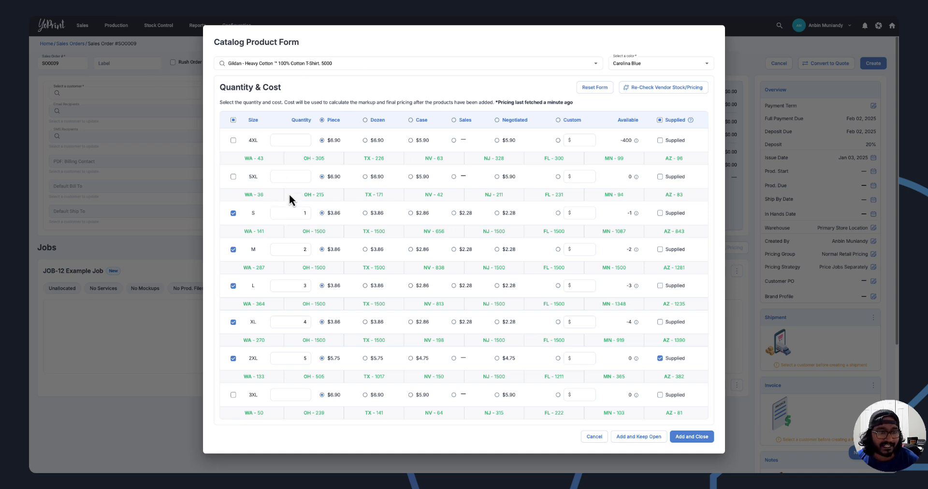
Step: Set the 5XL quantity to 100 to compare it with each warehouse's stock, and raise it to 200
{"action": "left_click", "coordinate": [289, 178]}
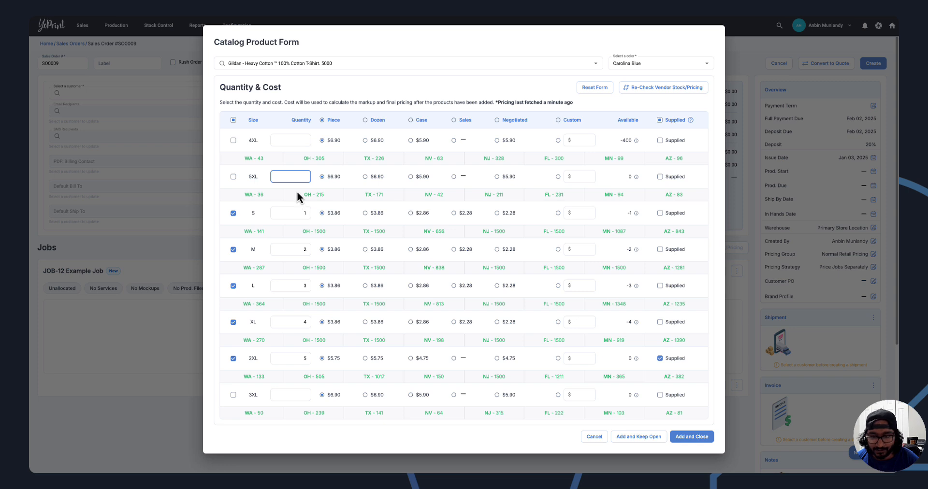
{"action": "type", "text": "100"}
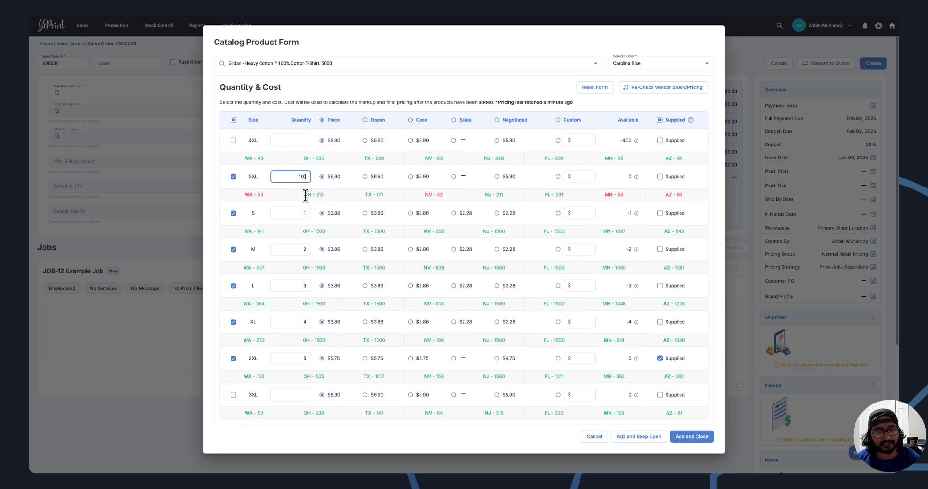
{"action": "double_click", "coordinate": [308, 194]}
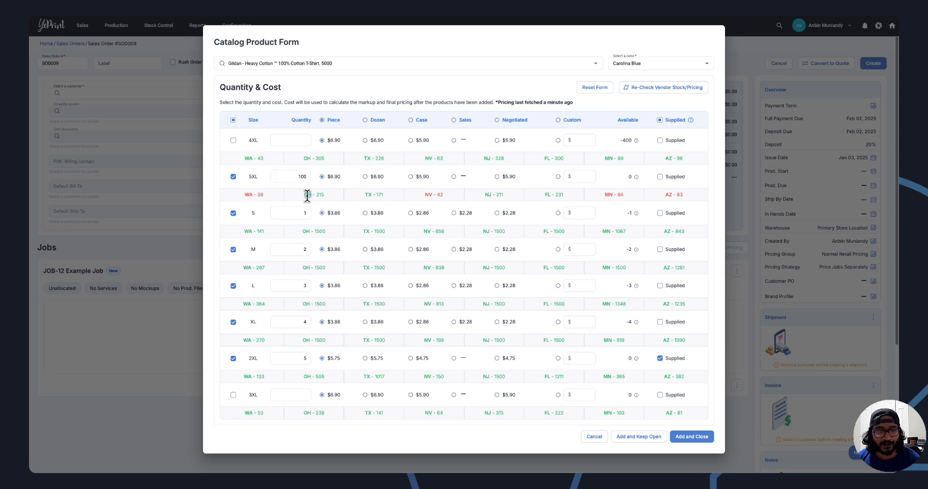
{"action": "double_click", "coordinate": [369, 195]}
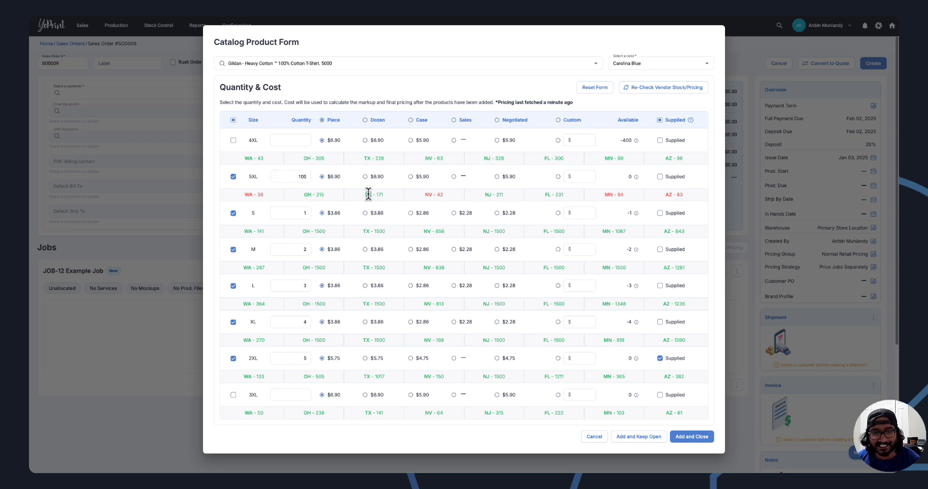
{"action": "left_click", "coordinate": [488, 198]}
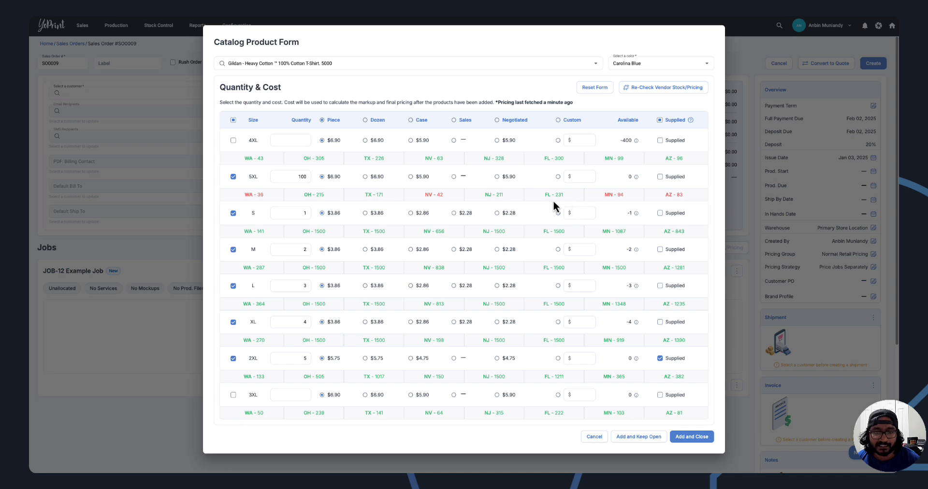
{"action": "left_click", "coordinate": [300, 178]}
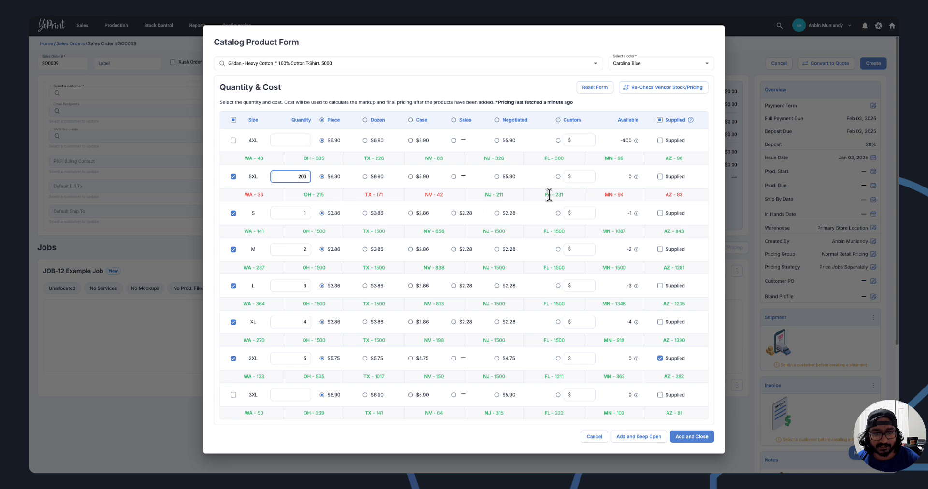
Step: Set the 5XL quantity to 300, deselect that size, and add the remaining Carolina Blue sizes with the product form kept open
{"action": "double_click", "coordinate": [298, 176]}
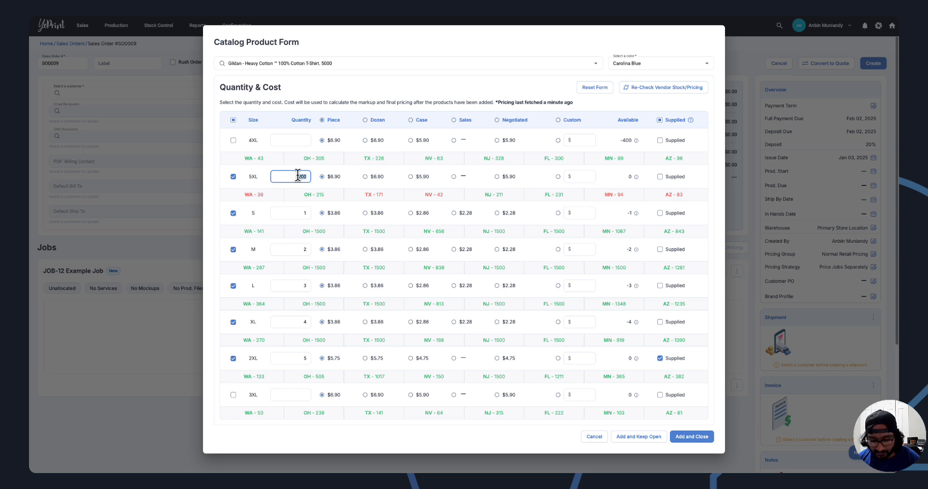
{"action": "type", "text": "4"}
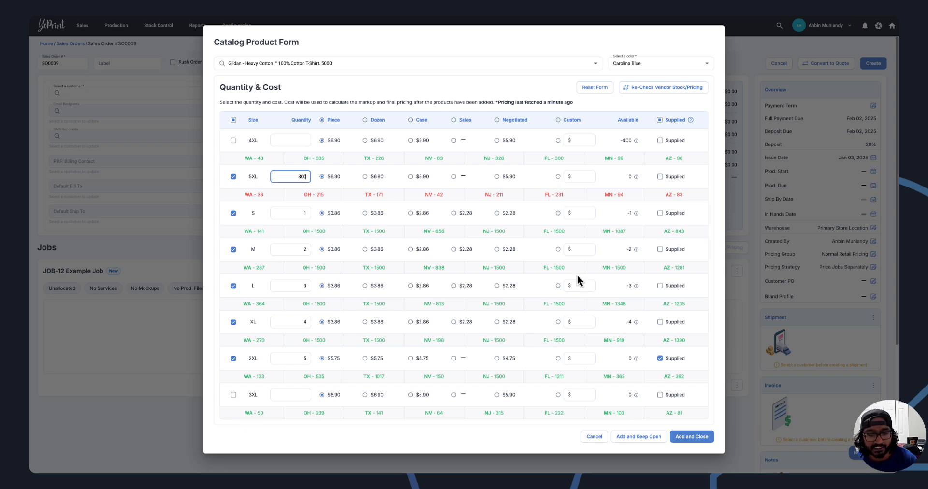
{"action": "left_click", "coordinate": [234, 177]}
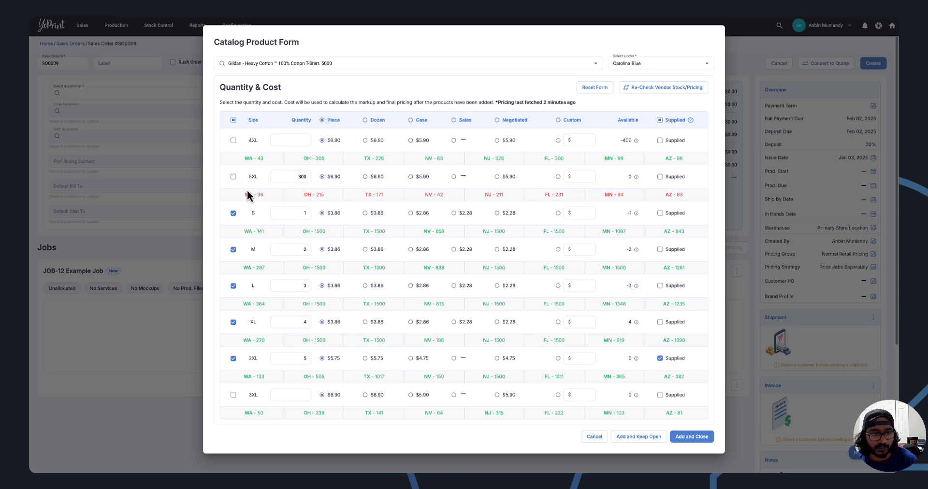
{"action": "left_click", "coordinate": [656, 440]}
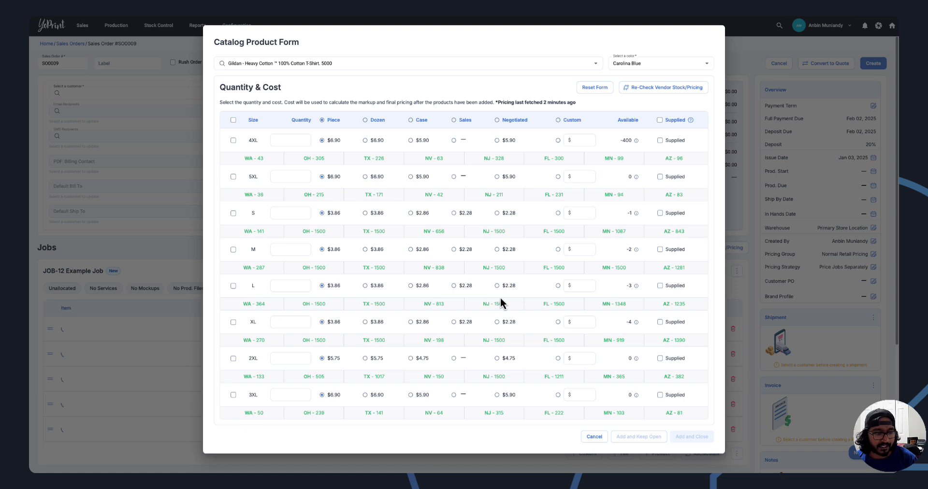
Step: Add the same T-shirt in Black with quantities S 1, M 2 and L 3, keeping the product form open
{"action": "left_click", "coordinate": [677, 62]}
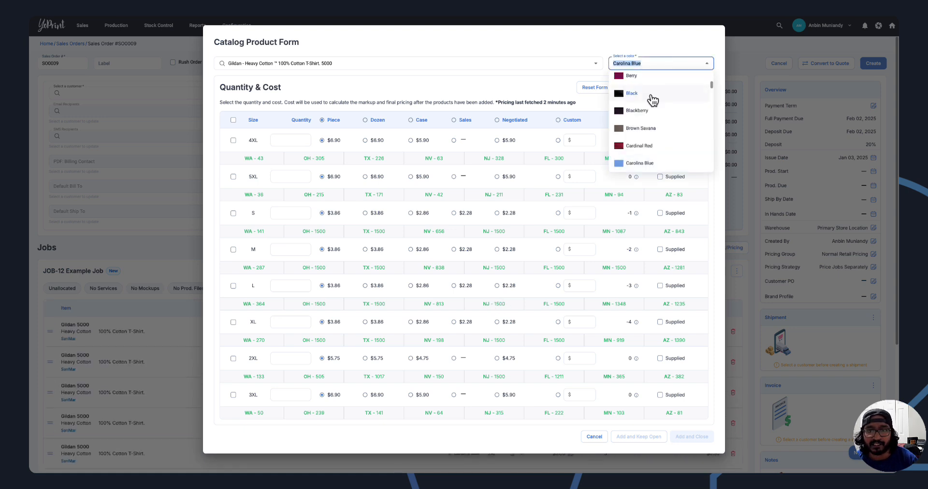
{"action": "left_click", "coordinate": [652, 95]}
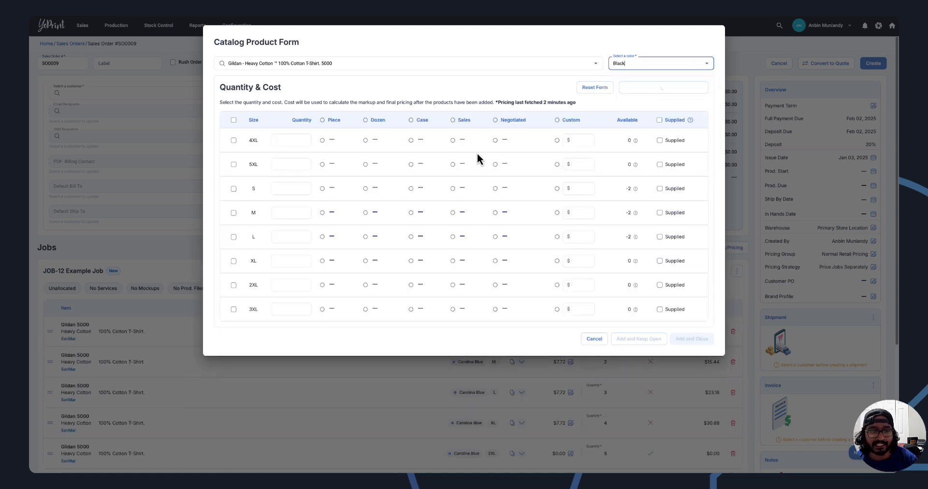
{"action": "left_click", "coordinate": [286, 213]}
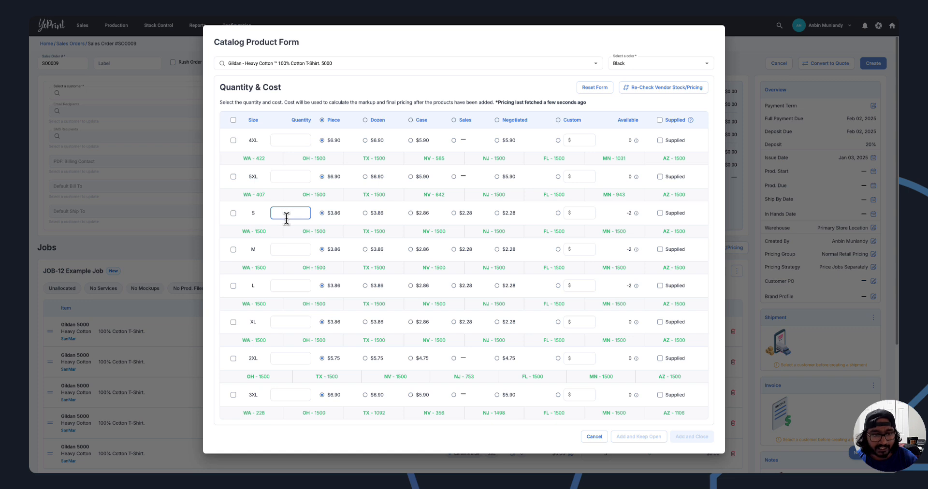
{"action": "type", "text": "1"}
{"action": "left_click", "coordinate": [298, 249]}
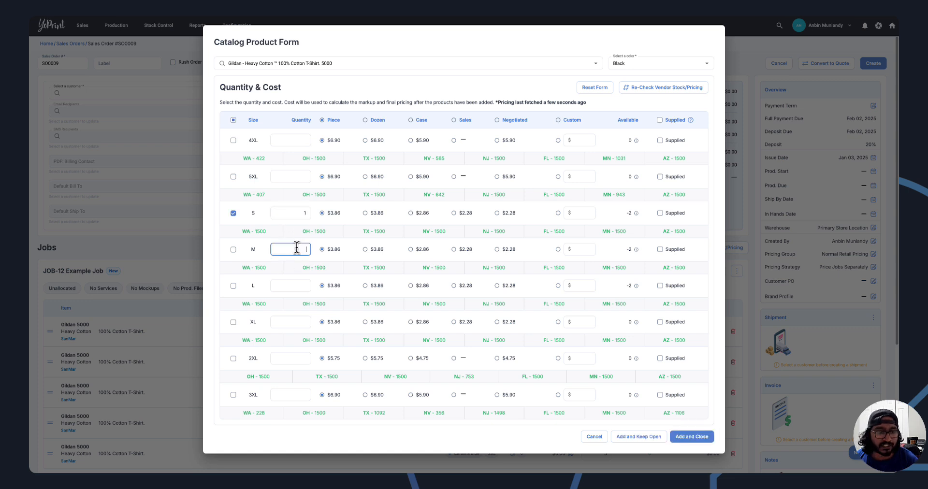
{"action": "type", "text": "2"}
{"action": "left_click", "coordinate": [296, 286]}
{"action": "type", "text": "3"}
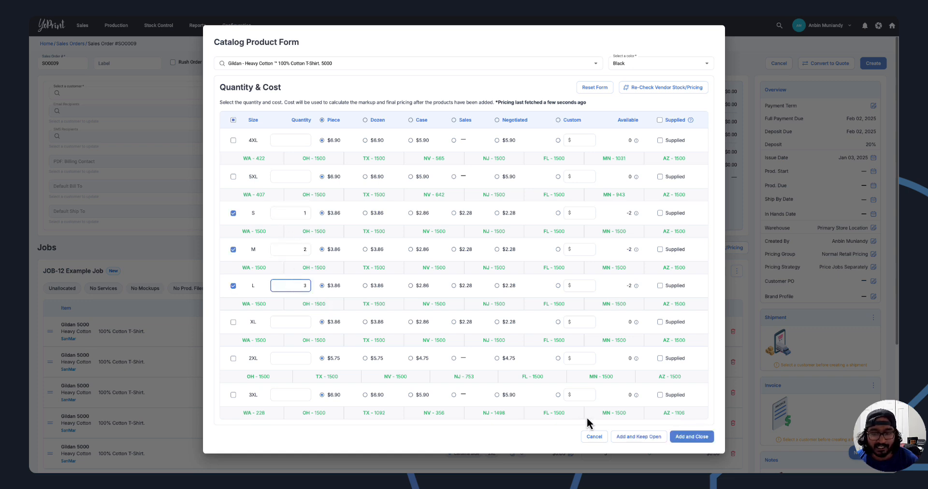
{"action": "left_click", "coordinate": [639, 437]}
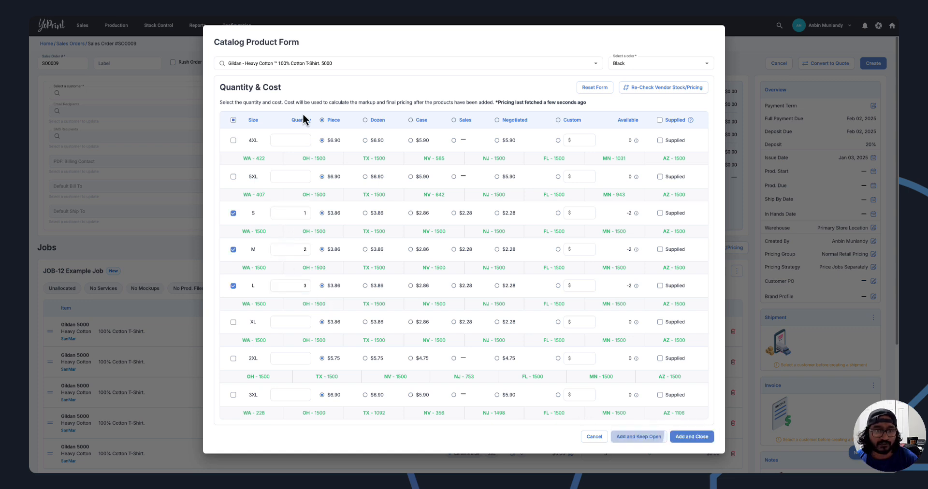
Step: Switch the form to the Bella + Canvas BC3001 Unisex Jersey Short Sleeve Tee in Aqua
{"action": "left_click", "coordinate": [401, 64]}
{"action": "left_click_drag", "start_coordinate": [400, 64], "coordinate": [189, 43]}
{"action": "type", "text": "BC3001"}
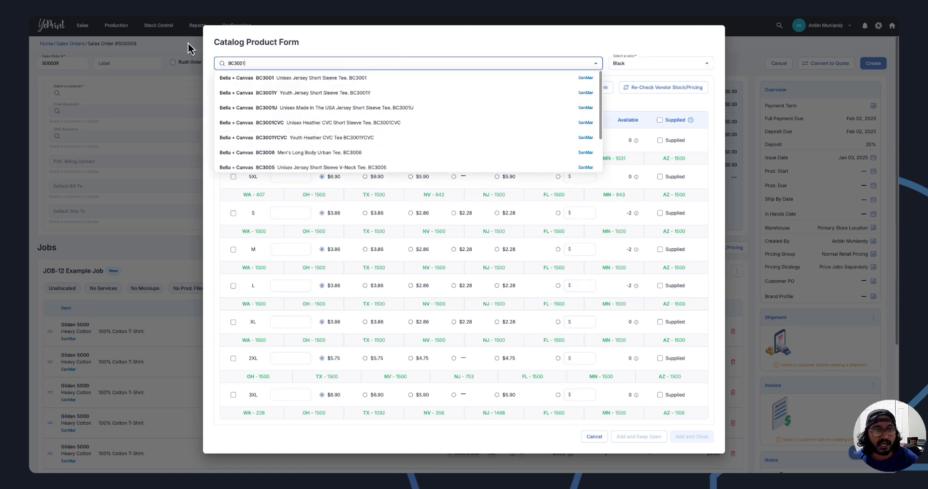
{"action": "left_click", "coordinate": [321, 82]}
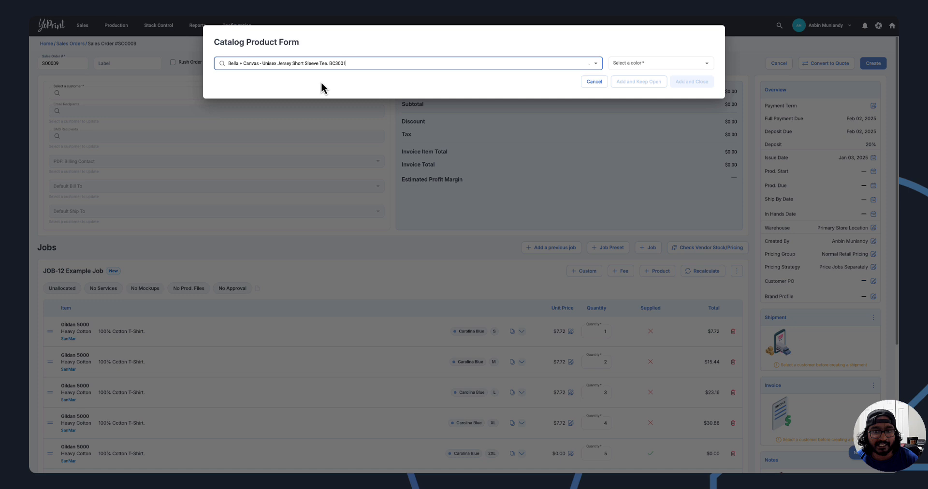
{"action": "left_click", "coordinate": [628, 63]}
{"action": "left_click", "coordinate": [640, 82]}
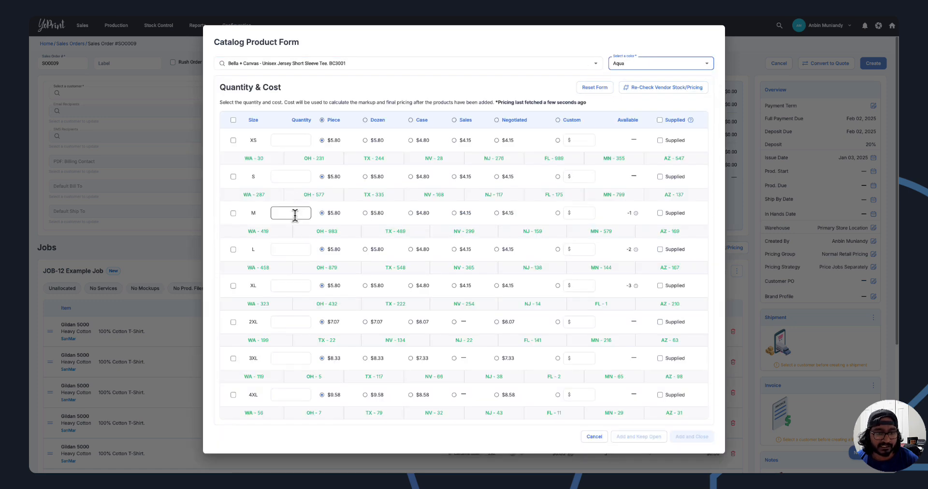
Step: Set the Aqua tee's quantities to M 1 and L 1, add them to the job and close the form
{"action": "left_click", "coordinate": [295, 213]}
{"action": "type", "text": "1"}
{"action": "left_click", "coordinate": [302, 249]}
{"action": "type", "text": "1"}
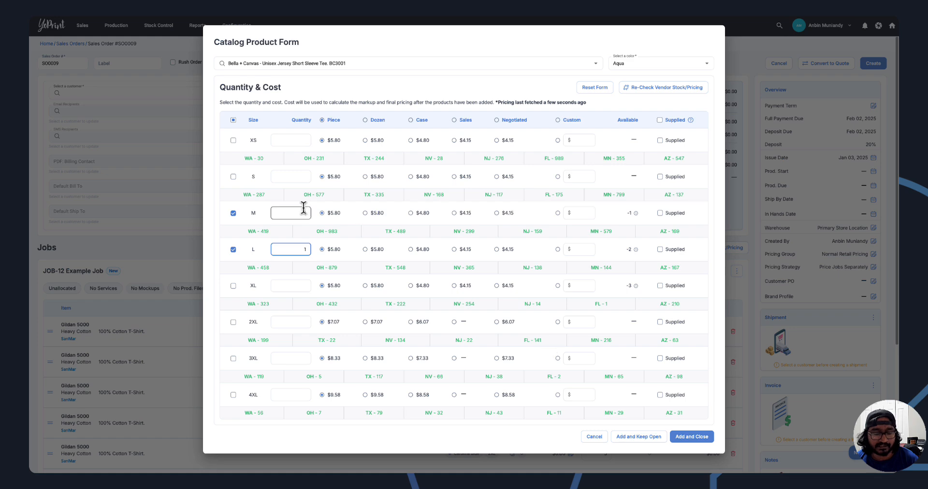
{"action": "left_click", "coordinate": [692, 437]}
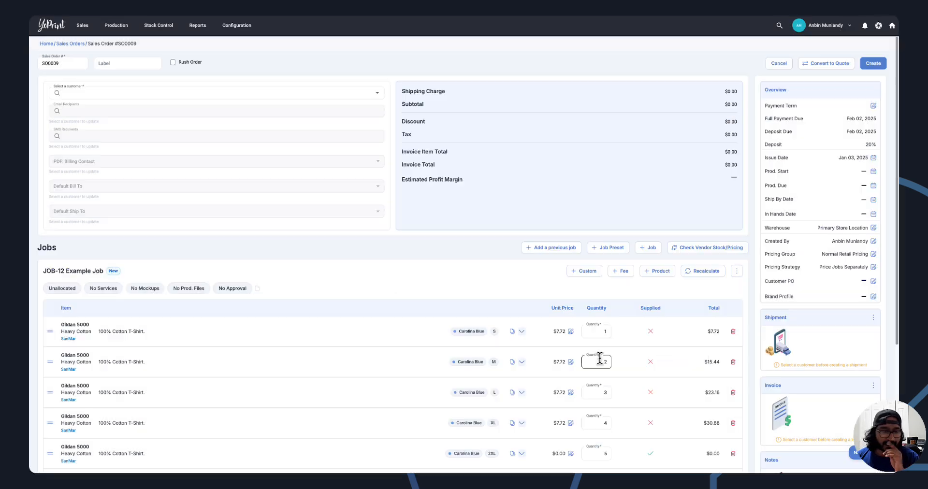
Step: Review the line items in Example Job and the pricing override fields of the Carolina Blue S line, leaving its prices unmodified
{"action": "scroll", "coordinate": [588, 357], "scroll_direction": "down", "scroll_amount": 3}
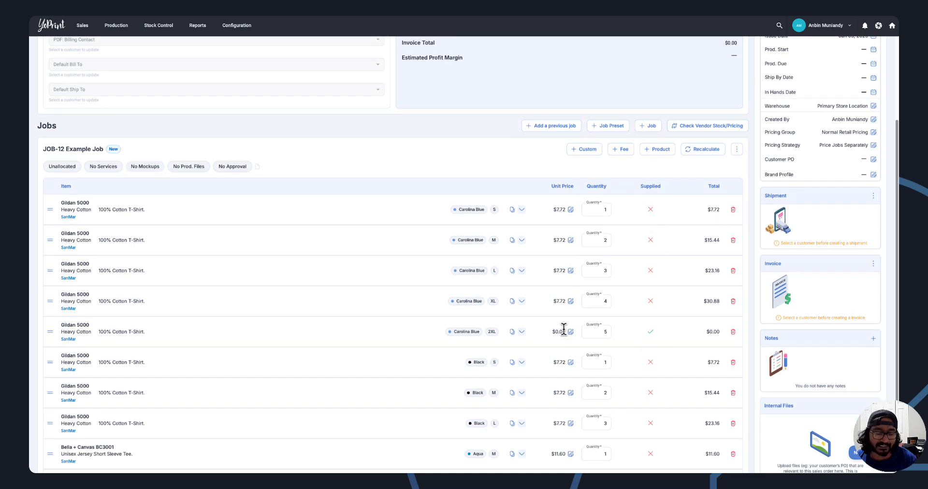
{"action": "mouse_move", "coordinate": [561, 332]}
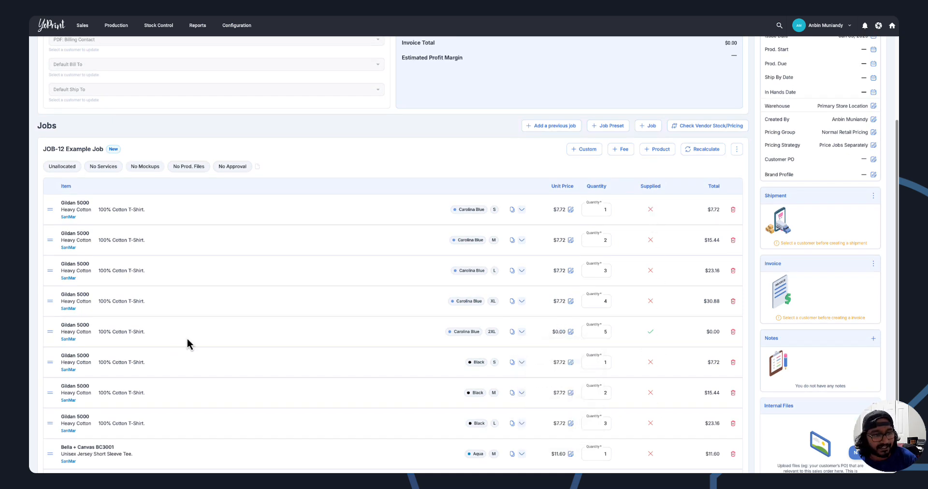
{"action": "scroll", "coordinate": [301, 258], "scroll_direction": "down", "scroll_amount": 2}
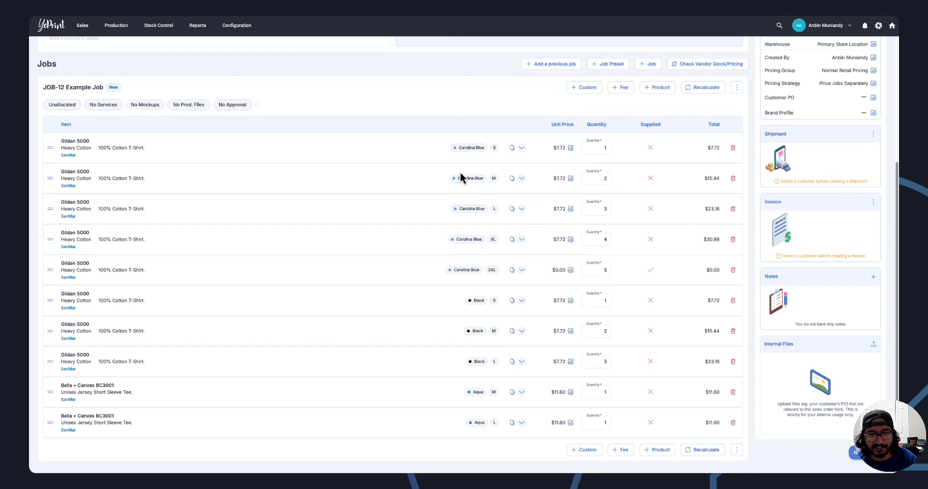
{"action": "left_click", "coordinate": [570, 147]}
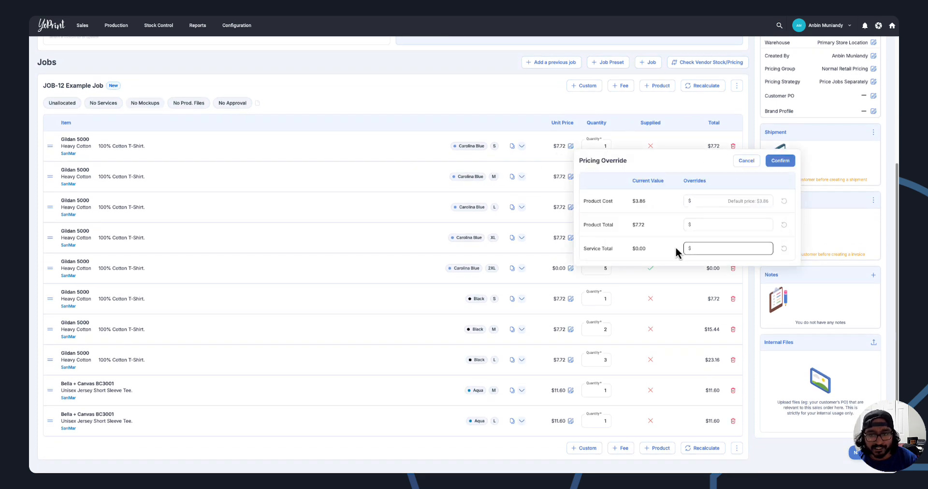
{"action": "left_click", "coordinate": [756, 163]}
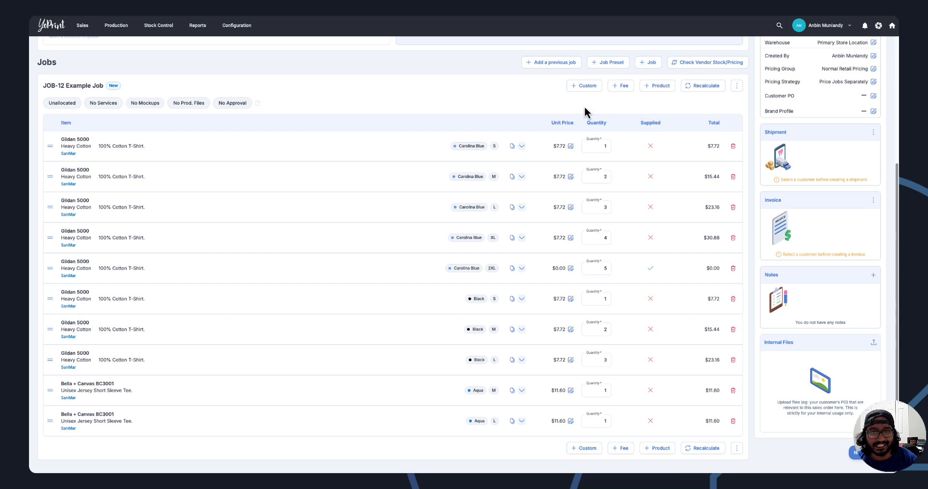
Step: Inspect the custom line item form and the fee line item form, dismissing each without adding anything
{"action": "scroll", "coordinate": [586, 114], "scroll_direction": "down", "scroll_amount": 1}
{"action": "left_click", "coordinate": [592, 73]}
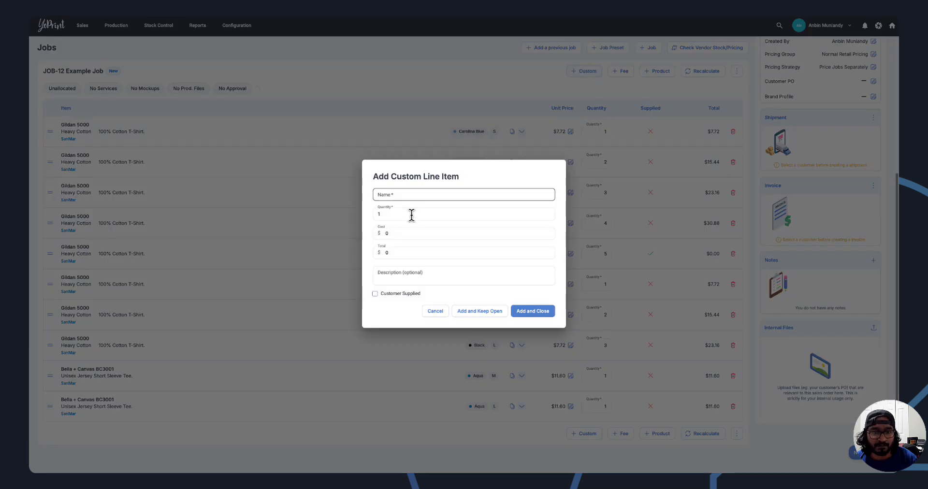
{"action": "left_click", "coordinate": [433, 313]}
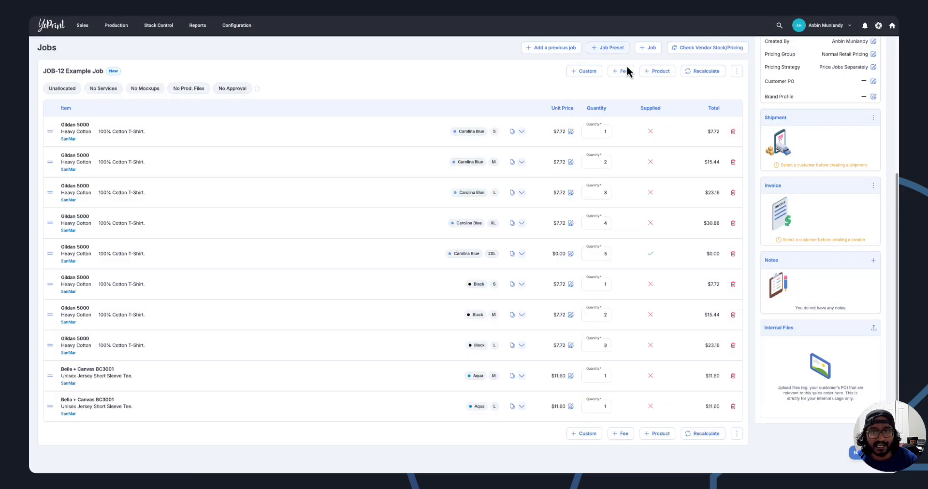
{"action": "left_click", "coordinate": [621, 71]}
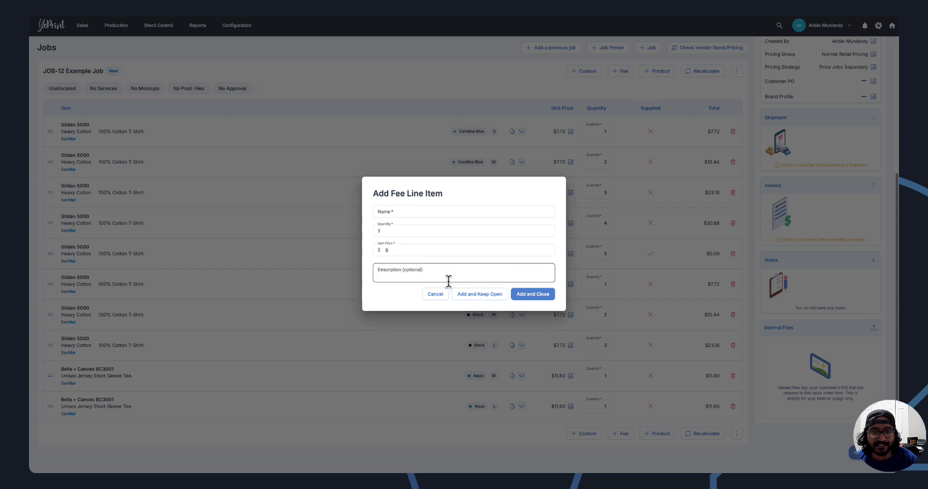
{"action": "left_click", "coordinate": [435, 294]}
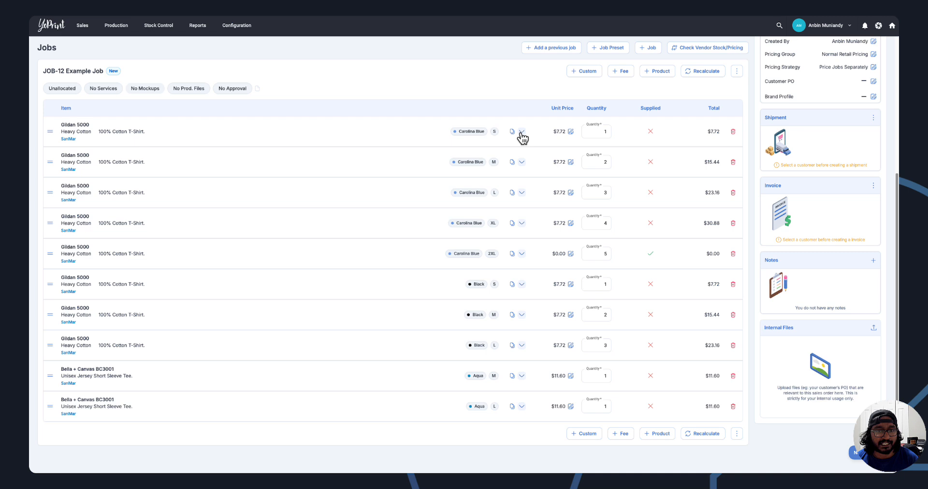
Step: Add the description "This is the closest we found" to the Carolina Blue S line item
{"action": "left_click", "coordinate": [521, 132]}
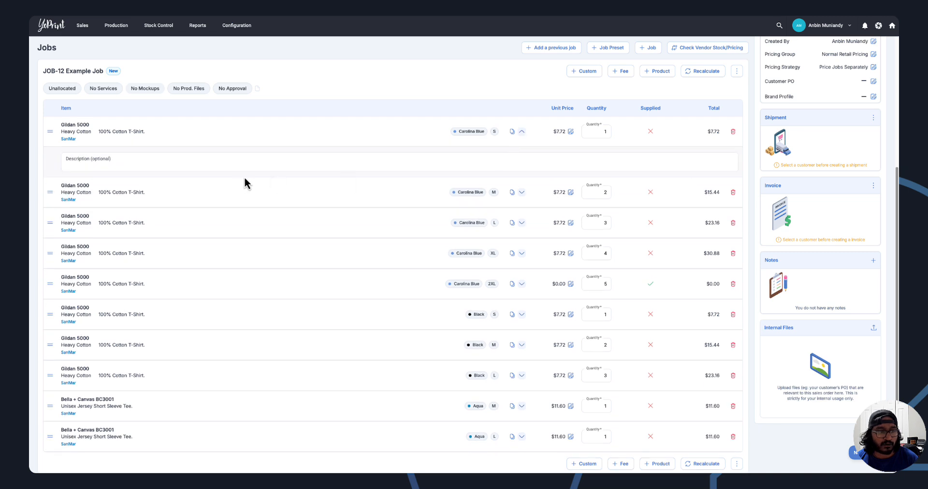
{"action": "left_click", "coordinate": [241, 162]}
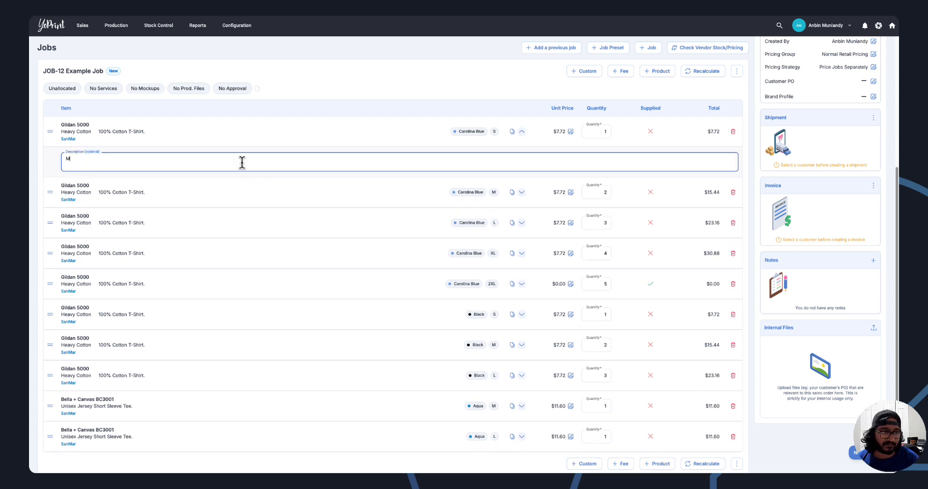
{"action": "type", "text": "This is the closes"}
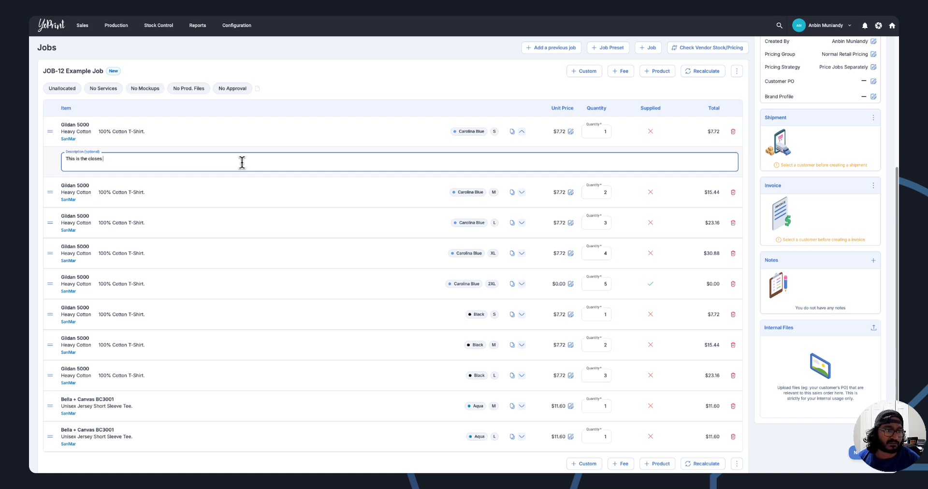
{"action": "type", "text": "t we found"}
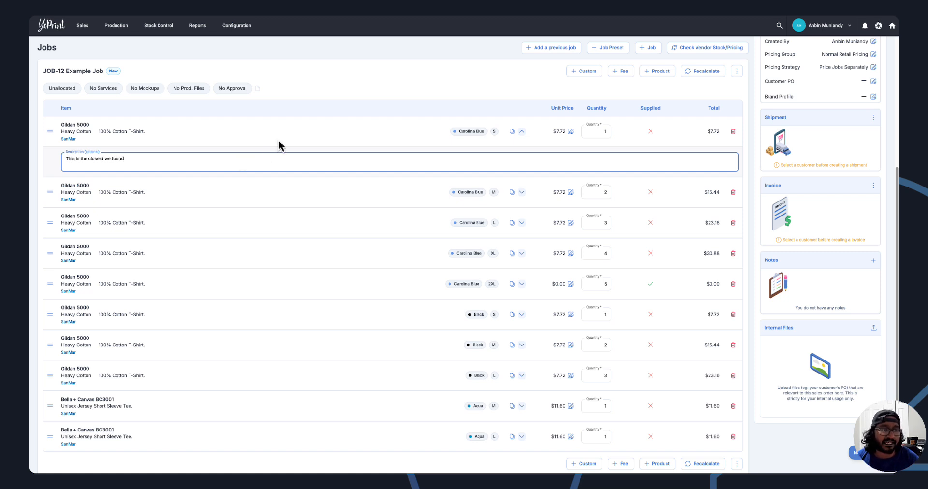
{"action": "left_click", "coordinate": [280, 145]}
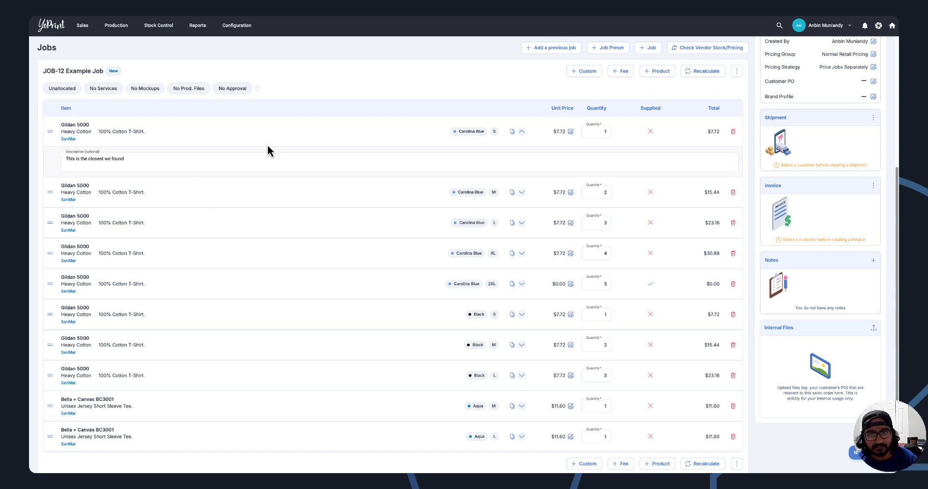
Step: Check vendor stock and pricing for all line items in Example Job, and close the comparison without applying any price
{"action": "scroll", "coordinate": [268, 145], "scroll_direction": "down", "scroll_amount": 1}
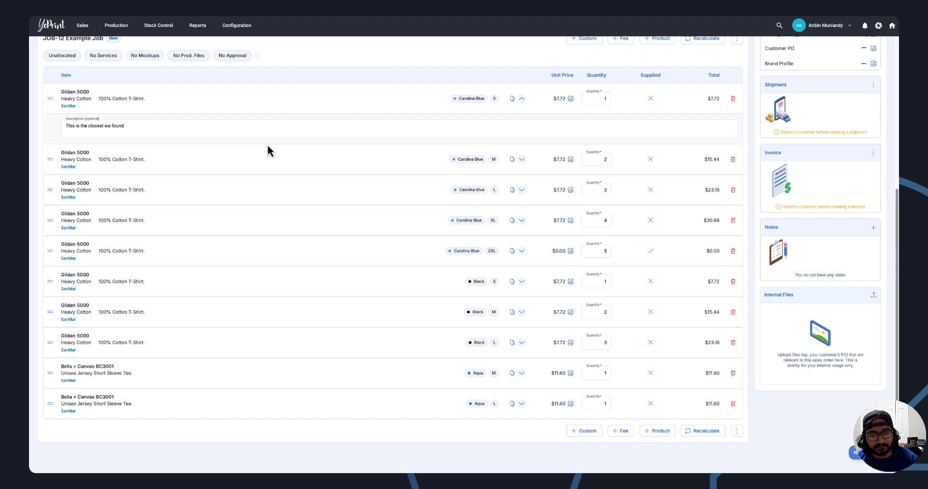
{"action": "scroll", "coordinate": [267, 144], "scroll_direction": "up", "scroll_amount": 3}
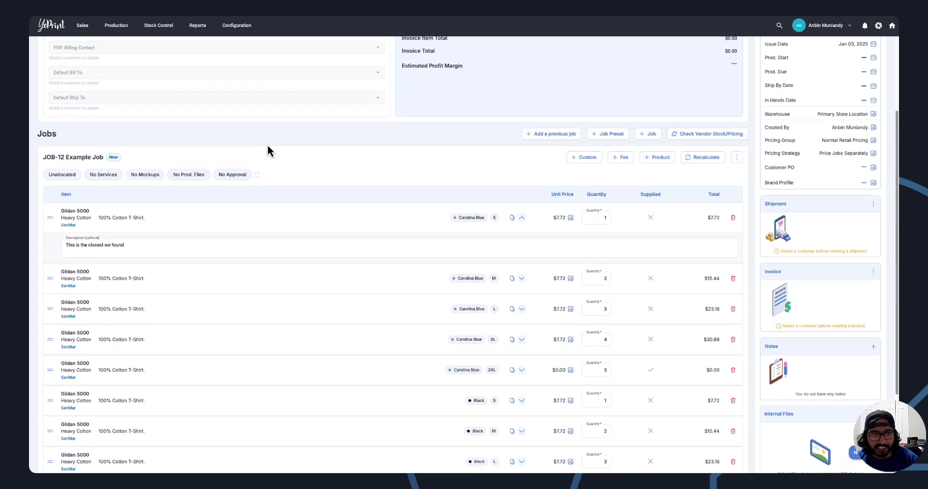
{"action": "scroll", "coordinate": [569, 172], "scroll_direction": "up", "scroll_amount": 1}
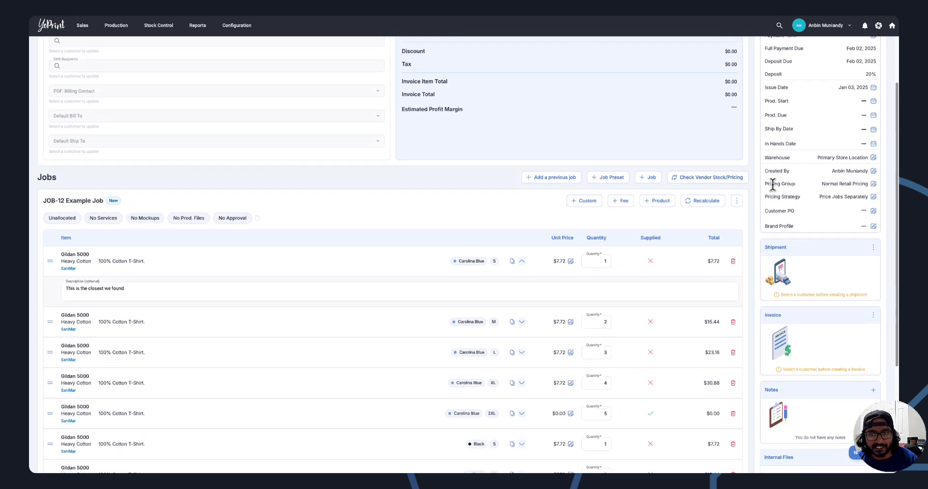
{"action": "left_click", "coordinate": [722, 183]}
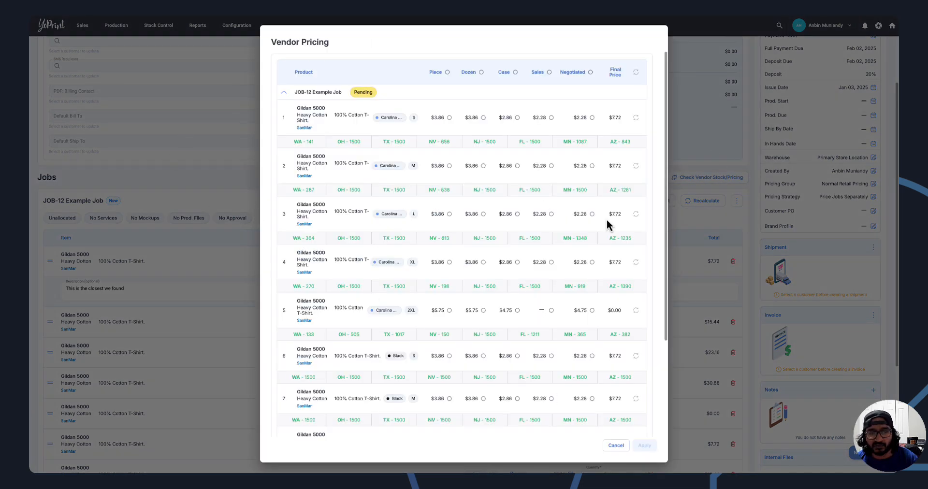
{"action": "scroll", "coordinate": [646, 357], "scroll_direction": "down", "scroll_amount": 3}
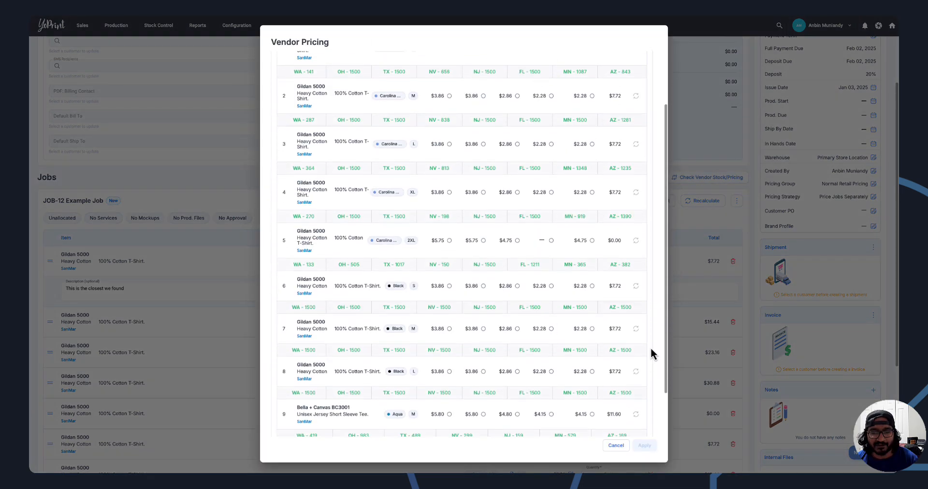
{"action": "left_click", "coordinate": [617, 445]}
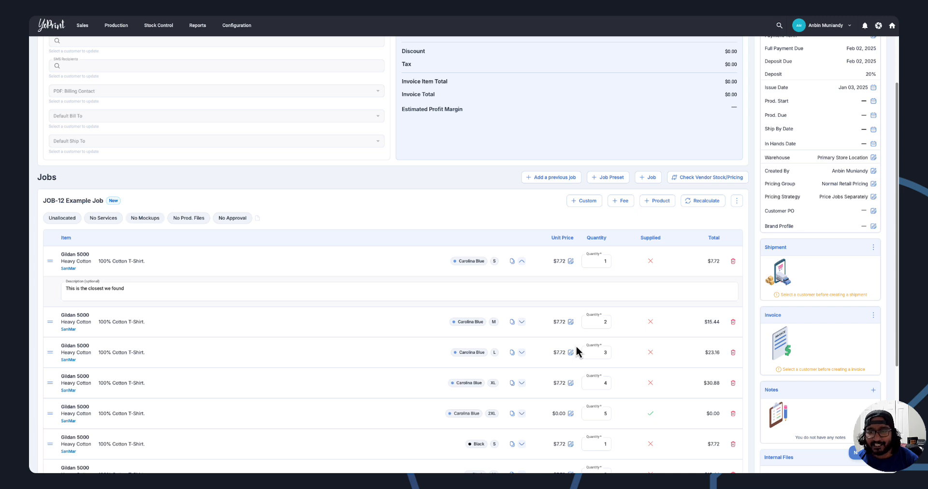